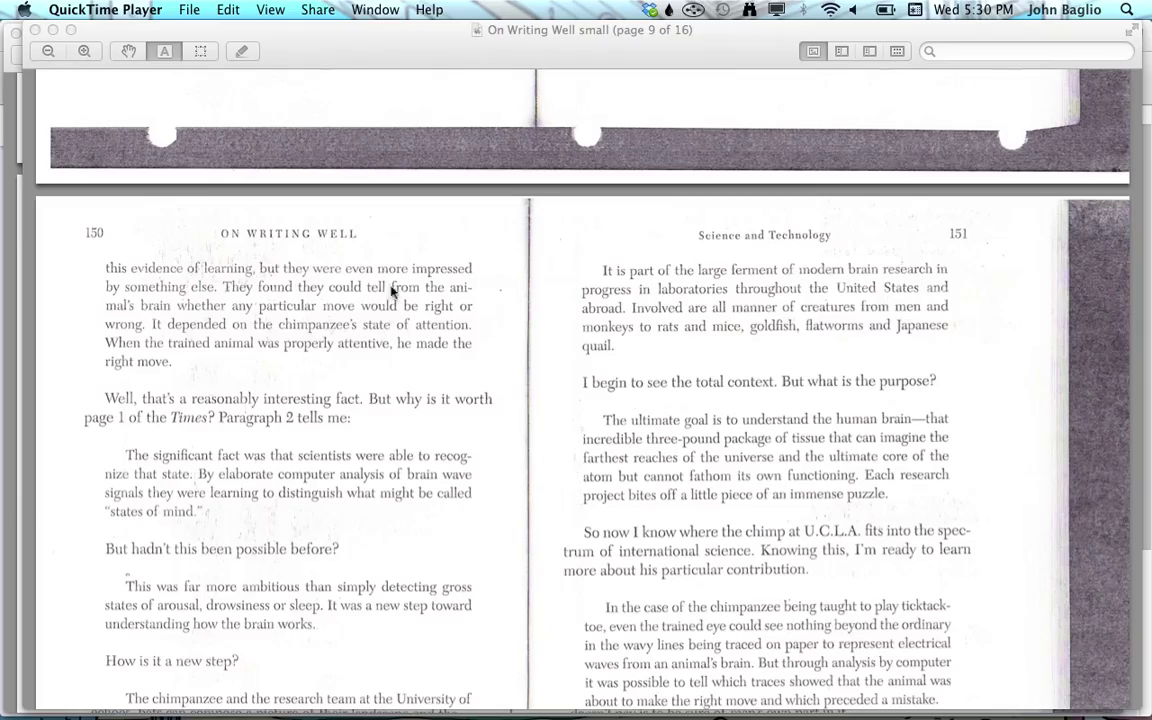
Step: Go to the opening page of the "Science and Technology" chapter and show the annotation tools
{"action": "scroll", "coordinate": [560, 343], "scroll_direction": "up", "scroll_amount": 10}
{"action": "scroll", "coordinate": [560, 343], "scroll_direction": "up", "scroll_amount": 15}
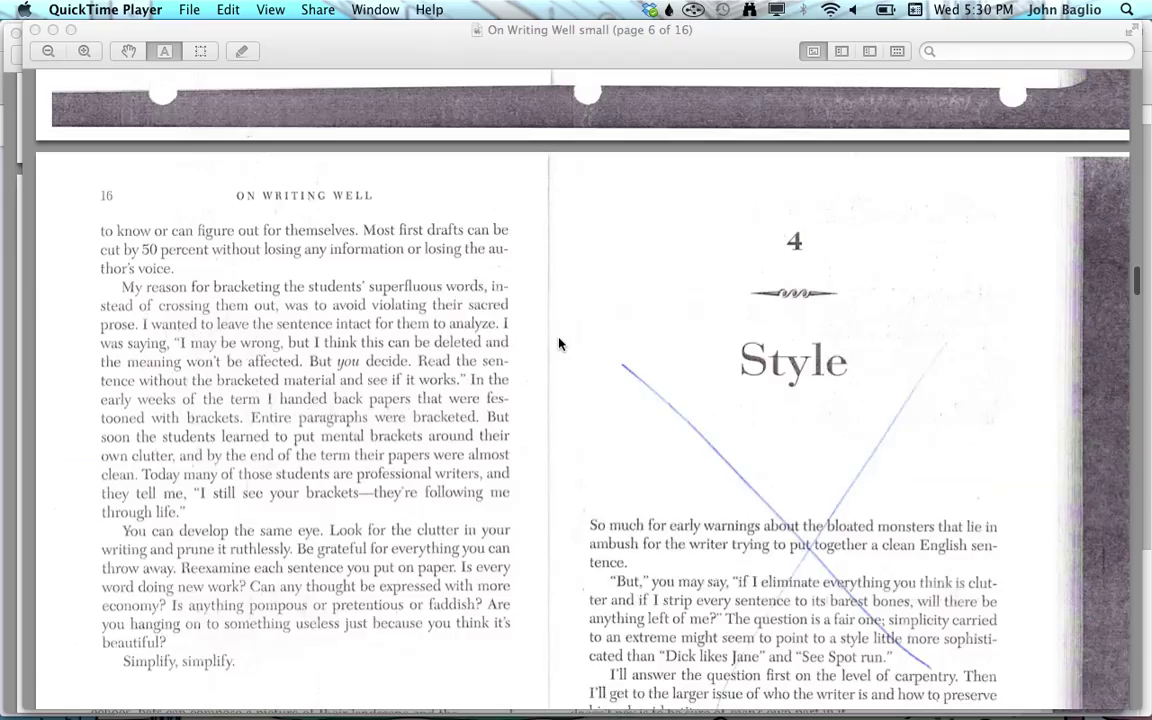
{"action": "scroll", "coordinate": [559, 343], "scroll_direction": "down", "scroll_amount": 10}
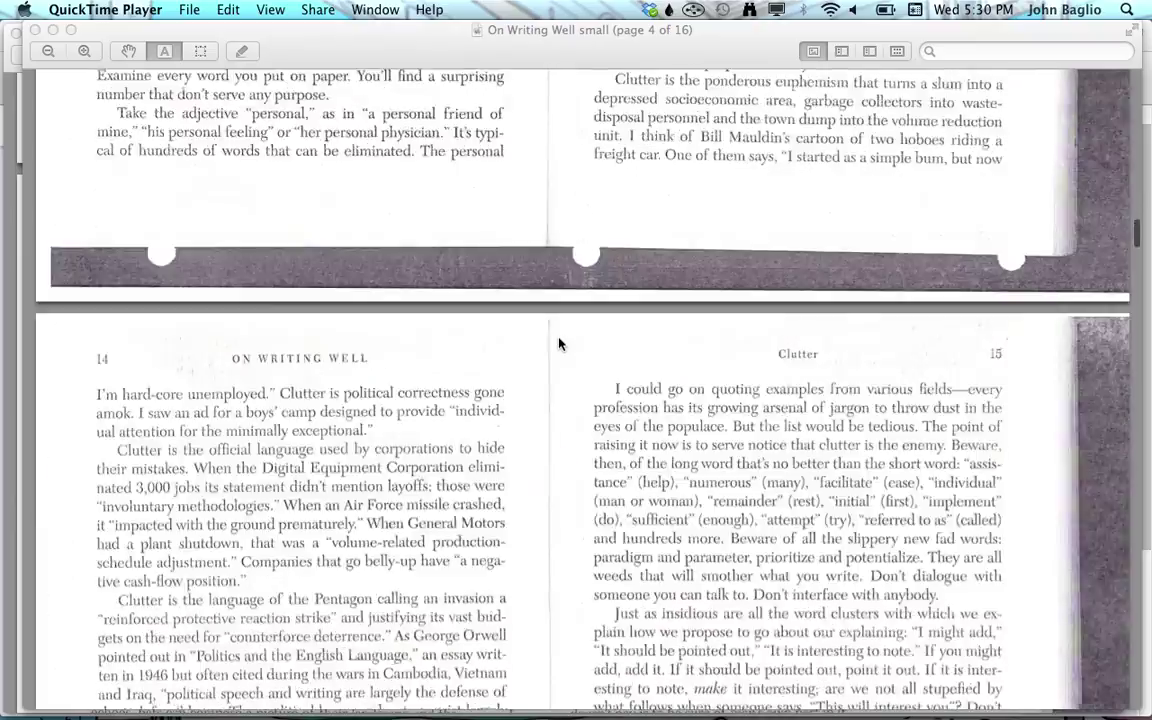
{"action": "scroll", "coordinate": [559, 343], "scroll_direction": "down", "scroll_amount": 10}
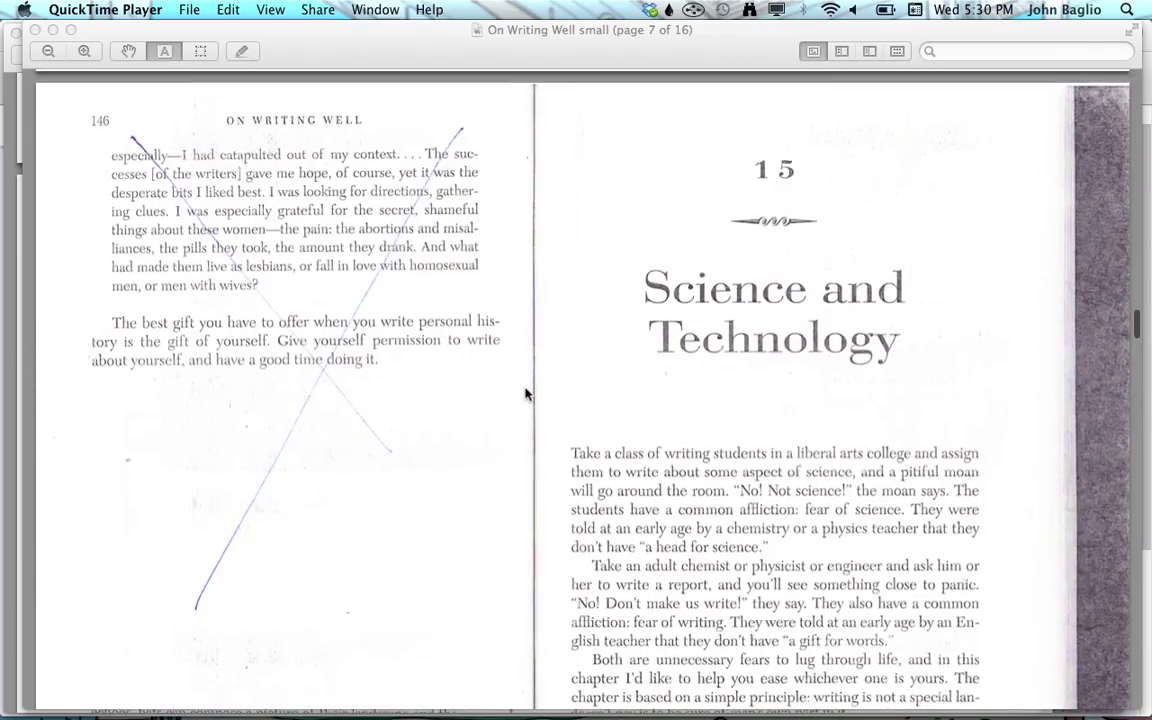
{"action": "scroll", "coordinate": [527, 393], "scroll_direction": "down", "scroll_amount": 1}
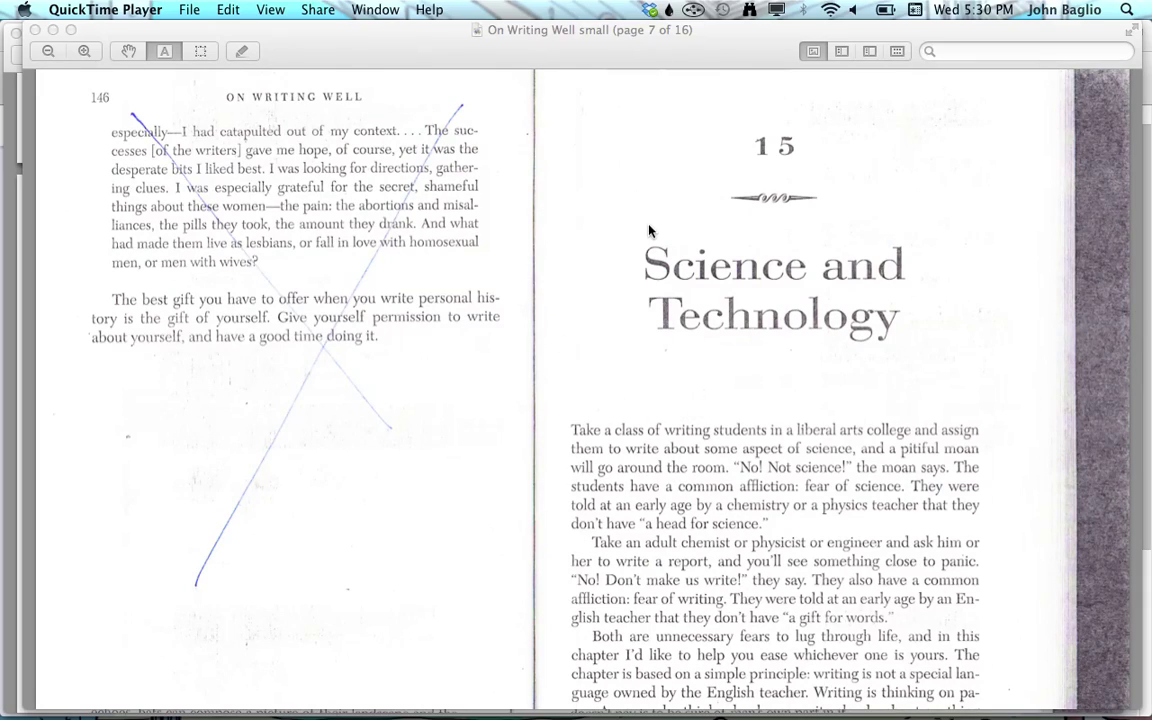
{"action": "left_click", "coordinate": [712, 280]}
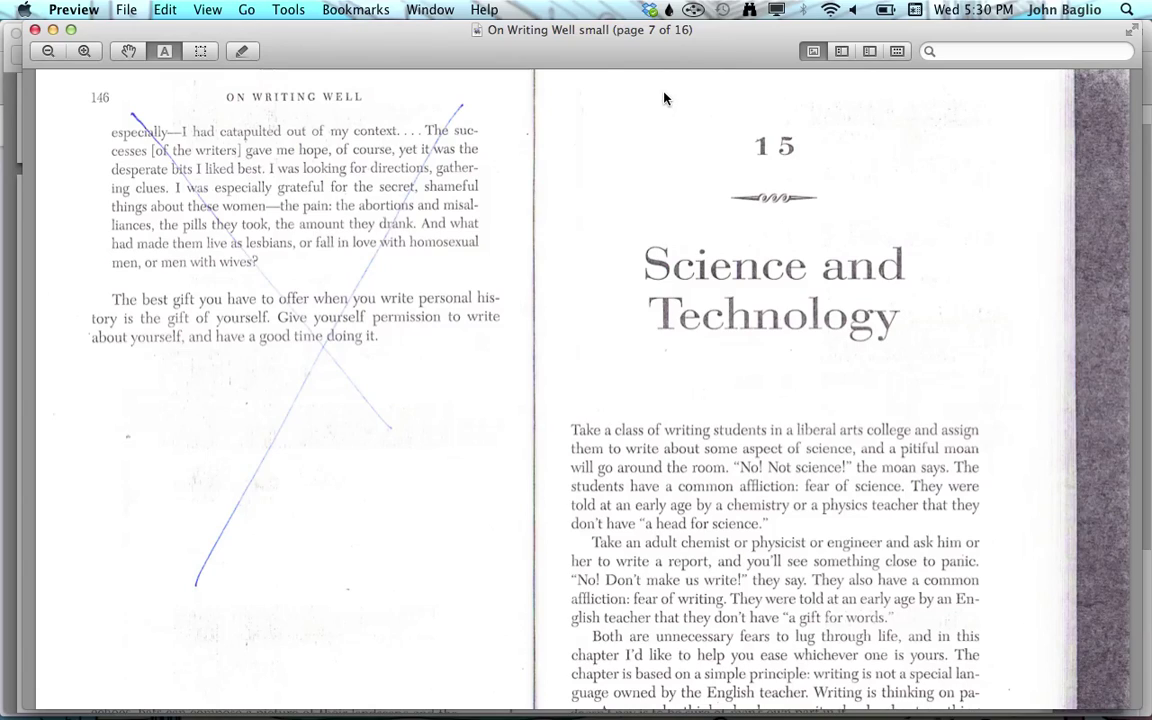
{"action": "left_click", "coordinate": [244, 55]}
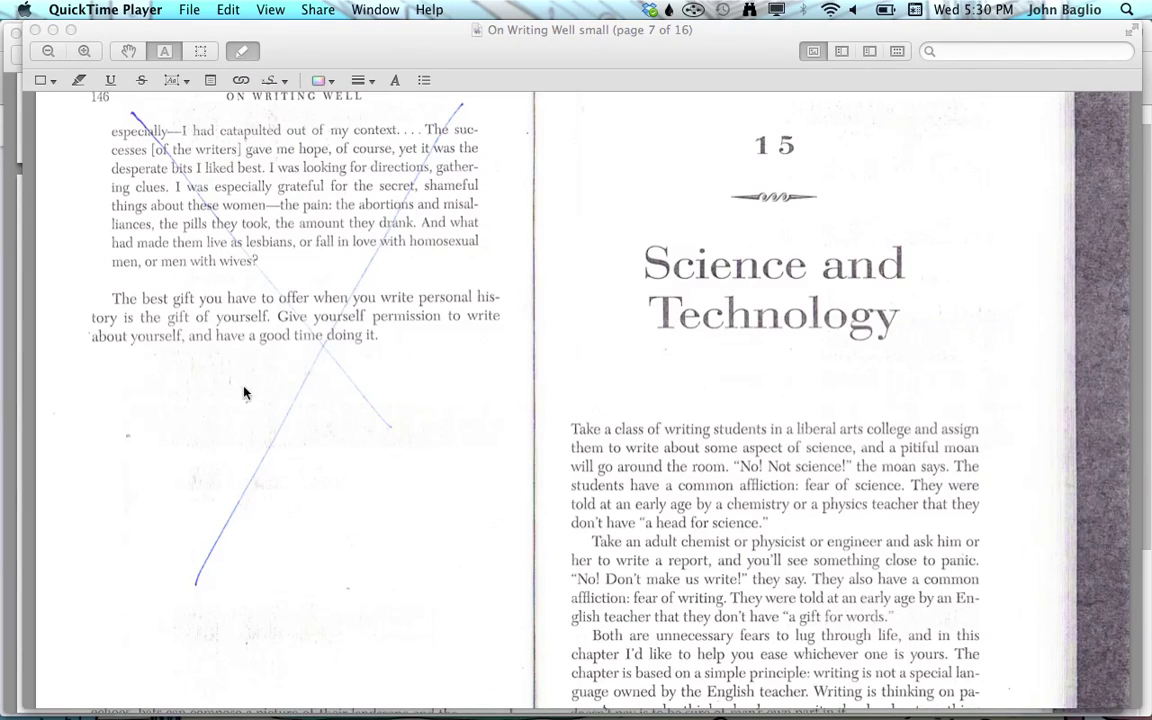
Step: Check the available shapes and try to highlight text at the start of the chapter's opening paragraph
{"action": "left_click", "coordinate": [45, 82]}
{"action": "left_click", "coordinate": [52, 81]}
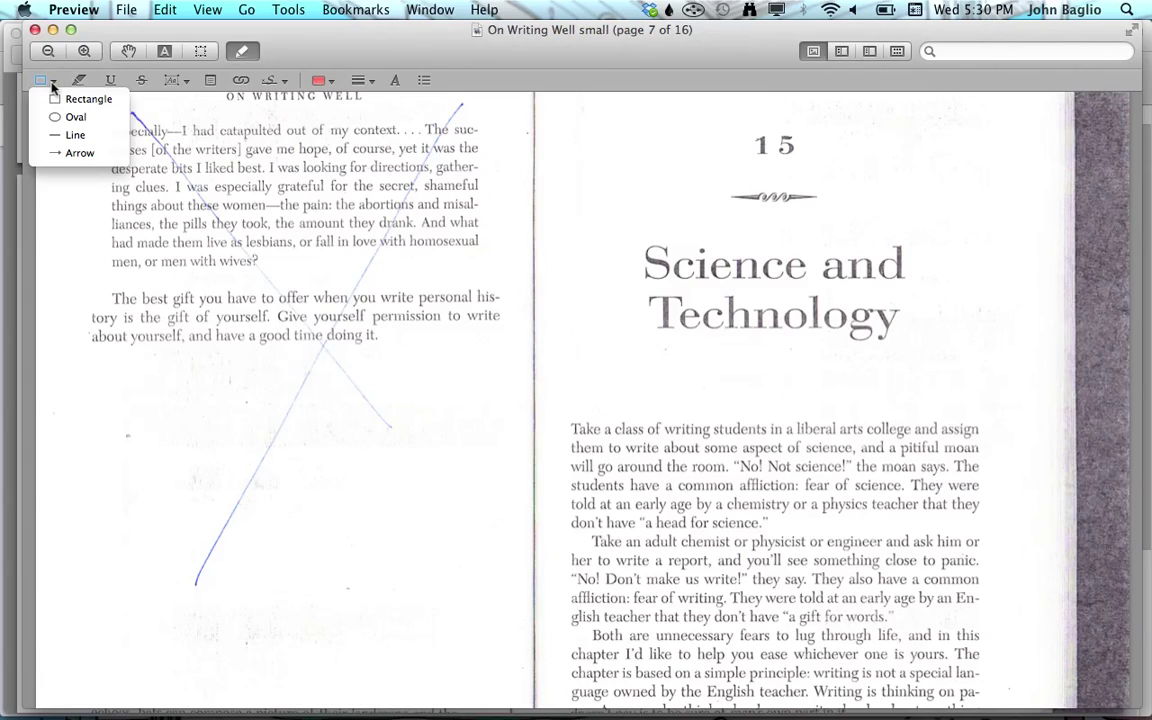
{"action": "left_click", "coordinate": [83, 86]}
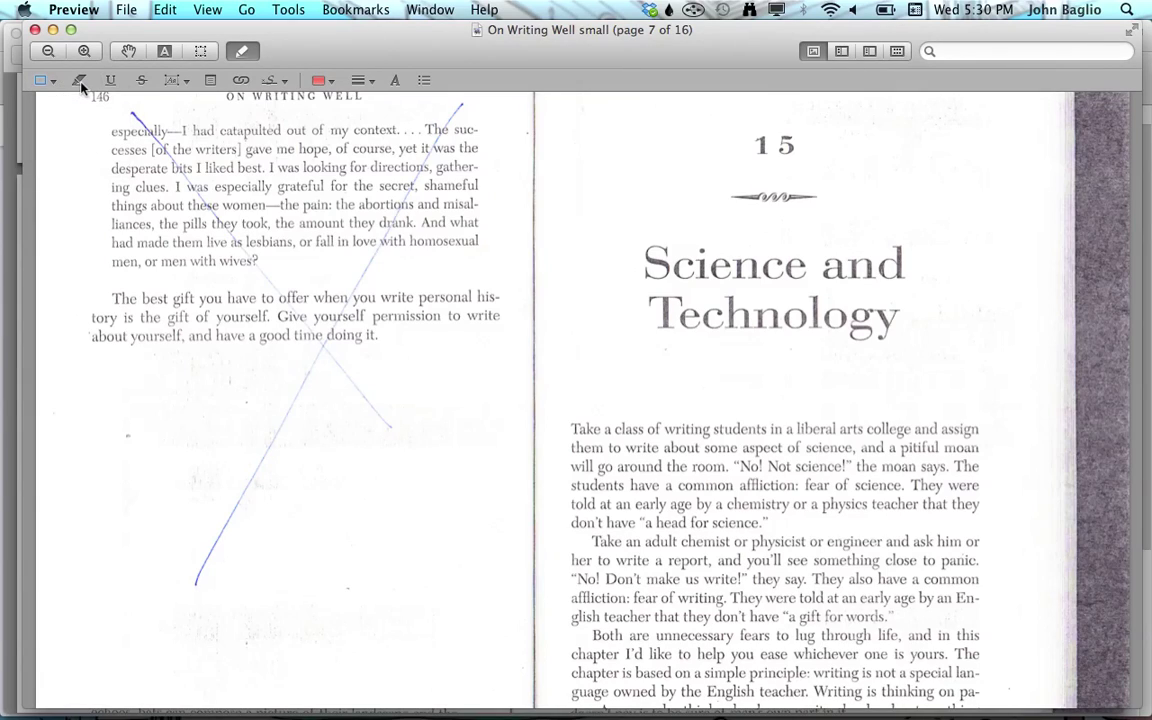
{"action": "left_click", "coordinate": [80, 81]}
{"action": "left_click", "coordinate": [822, 420]}
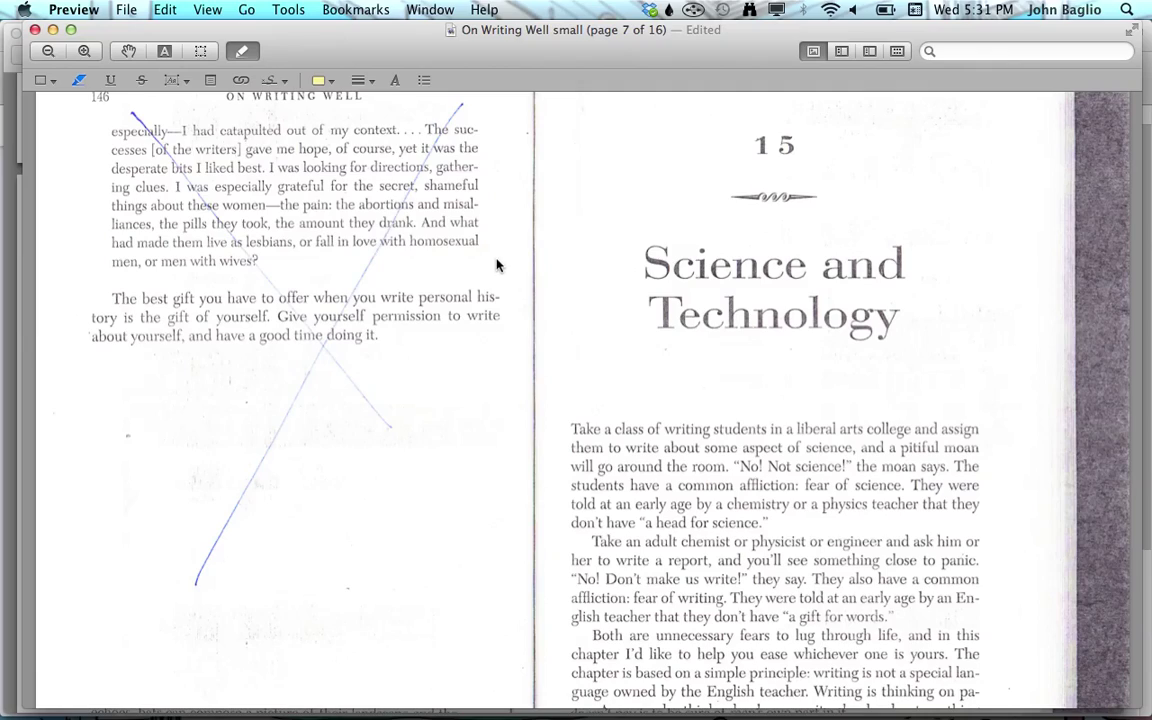
Step: Draw an unfilled red rectangle with the thinnest line around the first three lines of the chapter's opening paragraph
{"action": "left_click", "coordinate": [54, 84]}
{"action": "left_click", "coordinate": [54, 84]}
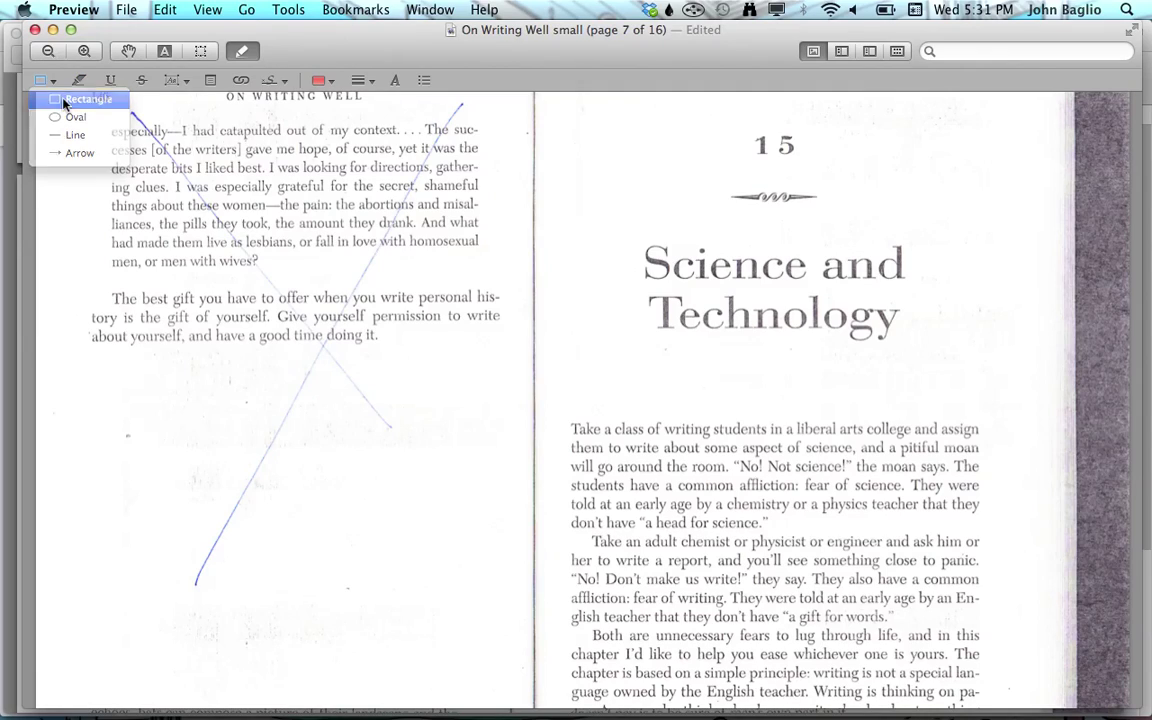
{"action": "left_click", "coordinate": [75, 95]}
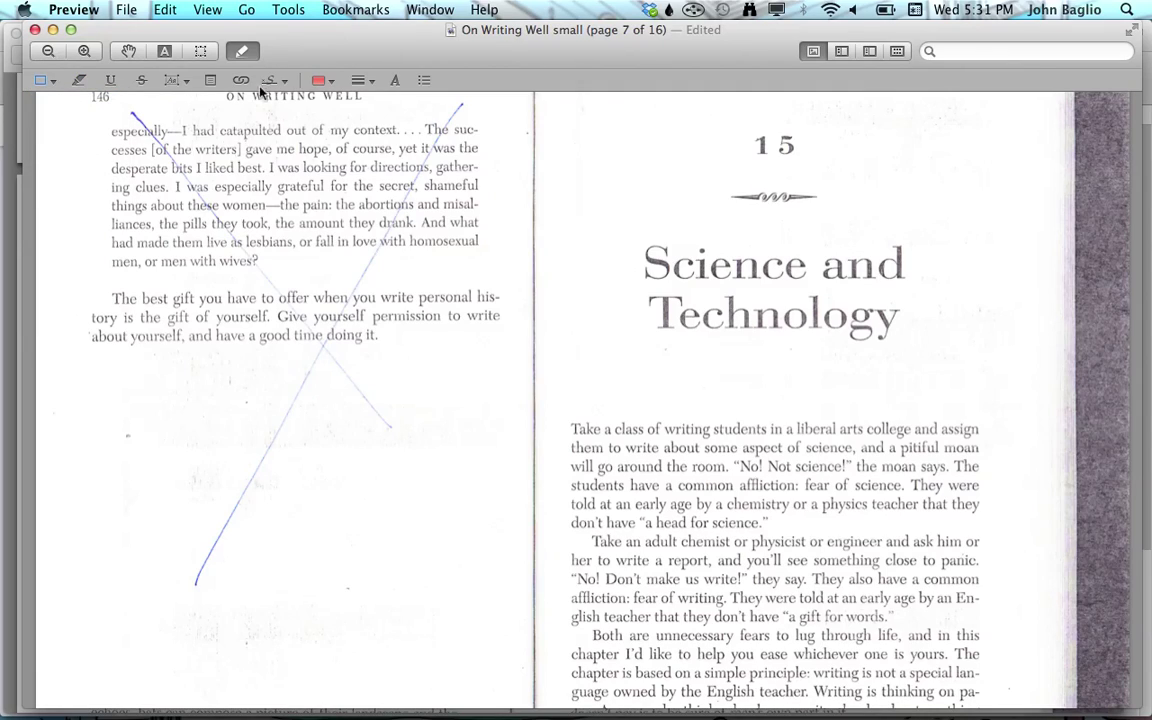
{"action": "left_click", "coordinate": [371, 82]}
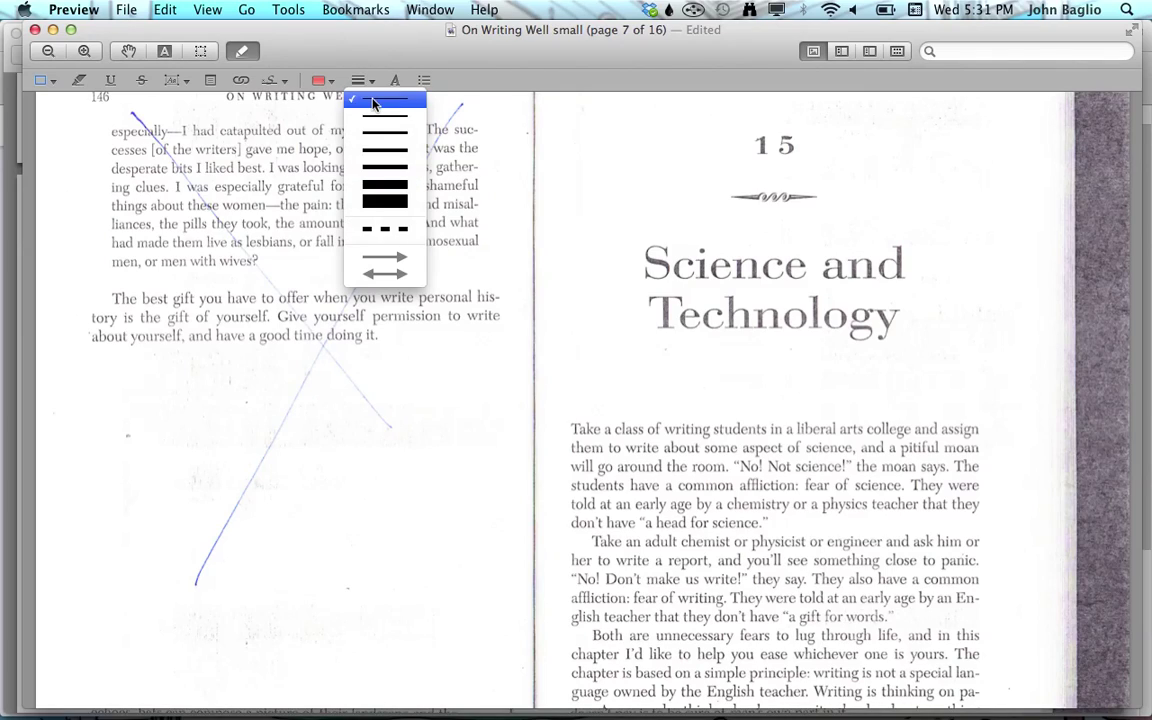
{"action": "left_click", "coordinate": [373, 104]}
{"action": "left_click", "coordinate": [330, 86]}
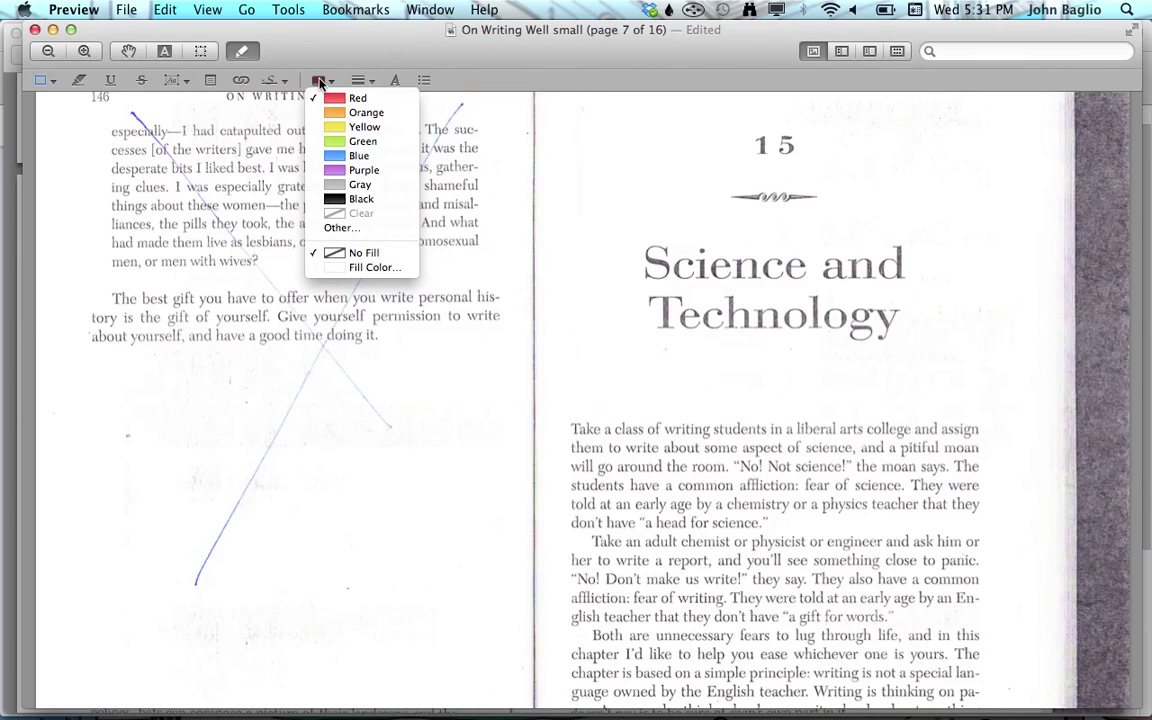
{"action": "left_click", "coordinate": [320, 84]}
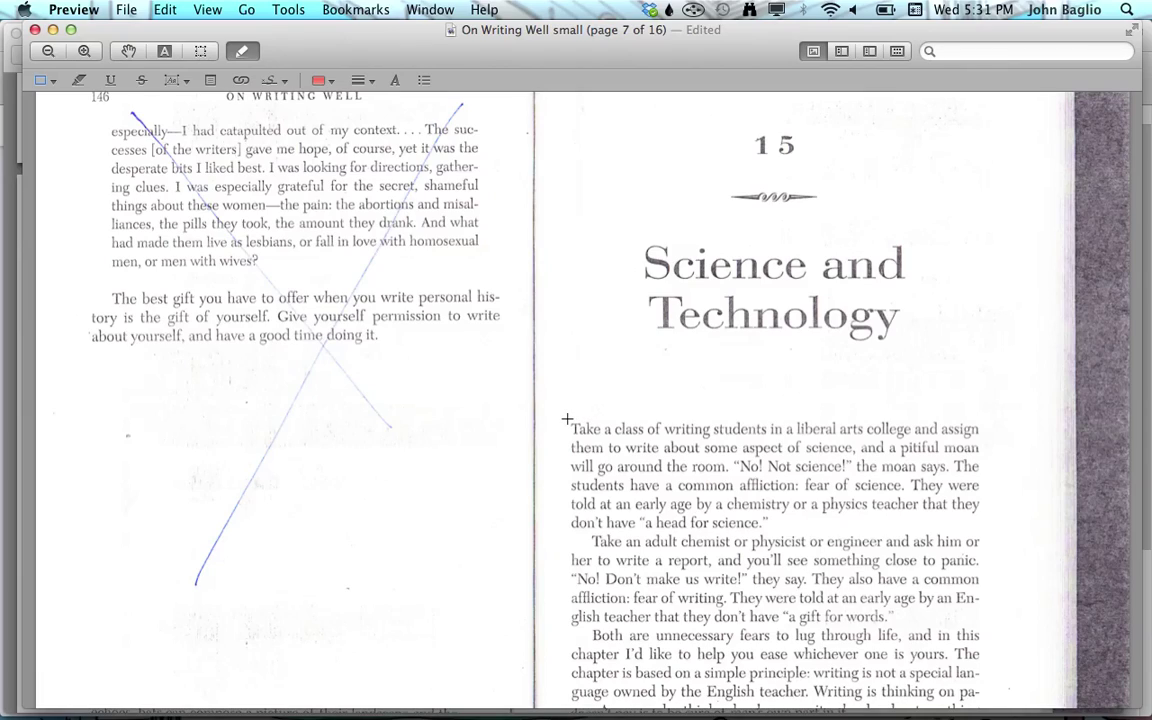
{"action": "mouse_move", "coordinate": [567, 419]}
{"action": "left_mouse_down"}
{"action": "mouse_move", "coordinate": [712, 470]}
{"action": "mouse_move", "coordinate": [995, 501]}
{"action": "mouse_move", "coordinate": [987, 481]}
{"action": "left_mouse_up"}
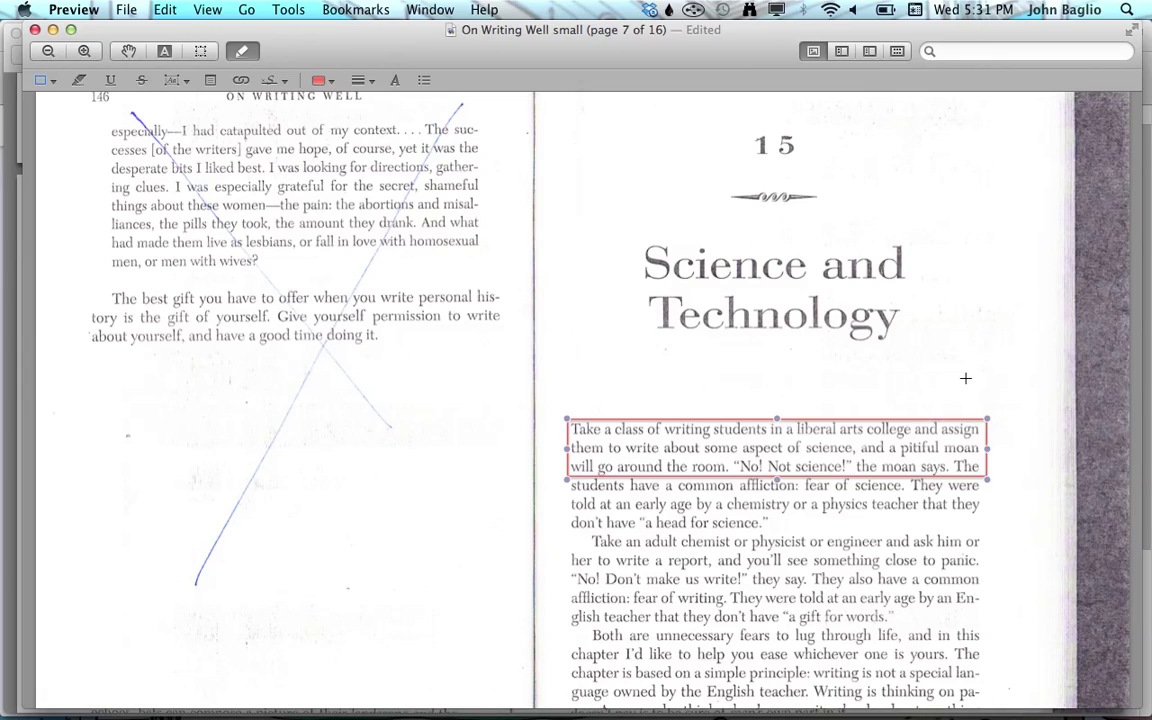
Step: Add a speech bubble above the boxed lines reading "I went to a liberal arts college and this was really true"
{"action": "left_click", "coordinate": [54, 81]}
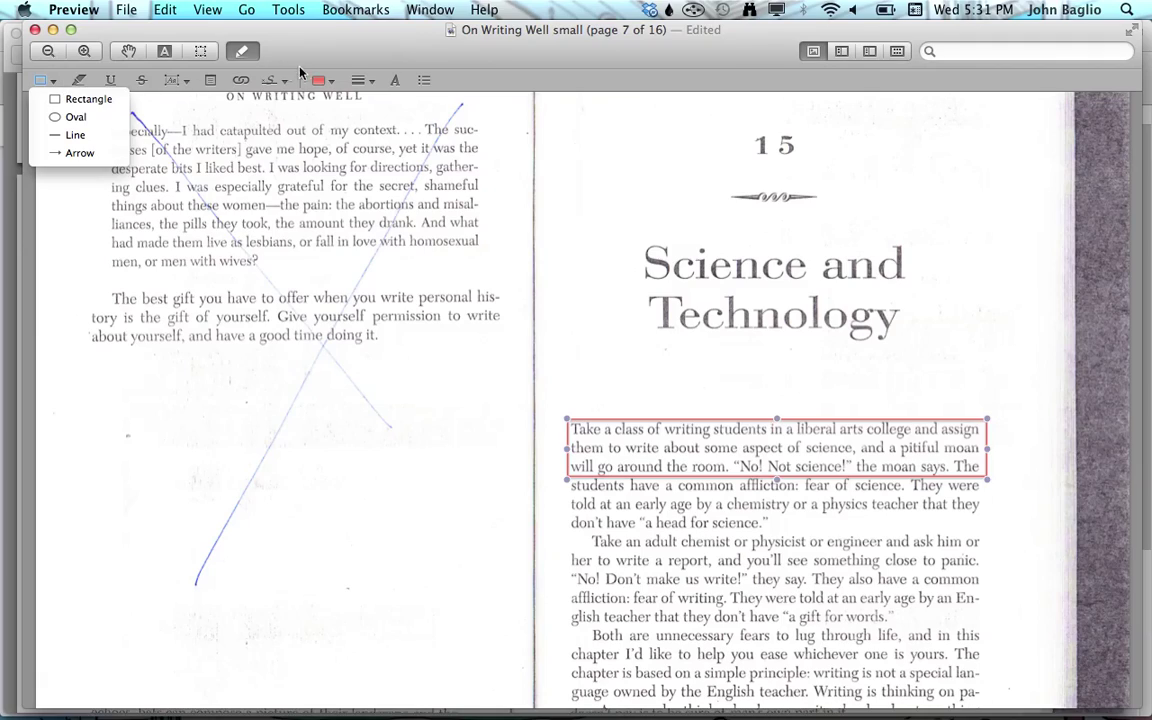
{"action": "left_click", "coordinate": [186, 86]}
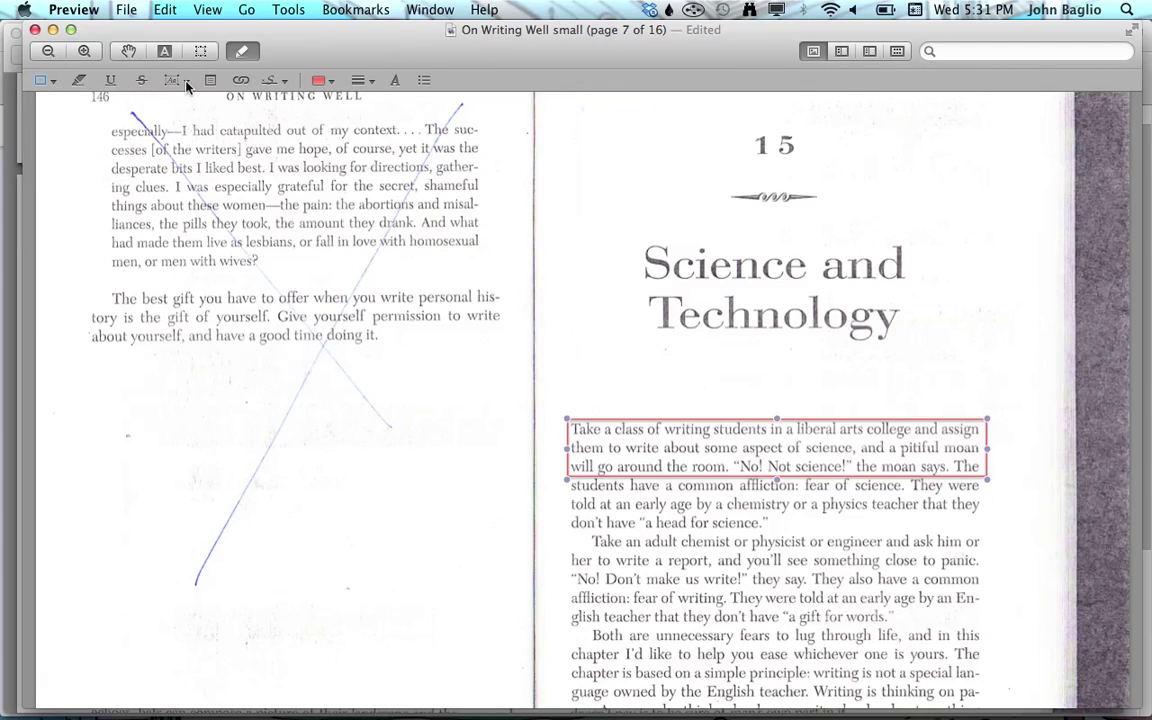
{"action": "left_click", "coordinate": [185, 85]}
{"action": "left_click", "coordinate": [186, 86]}
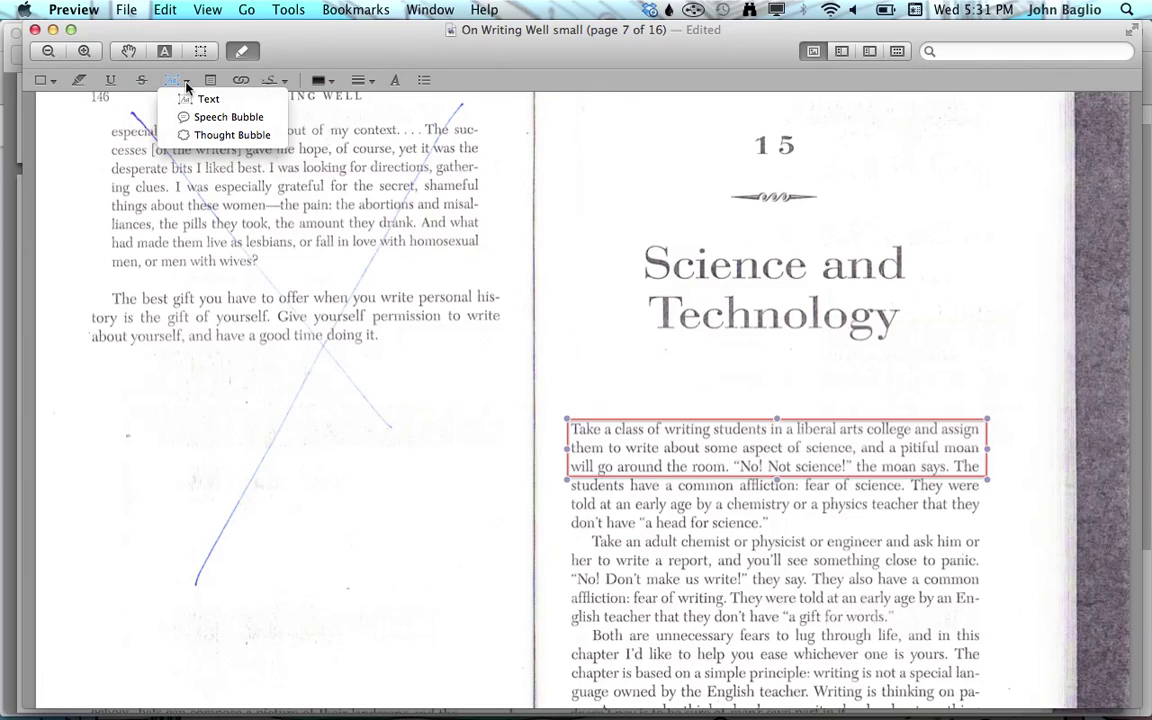
{"action": "left_click", "coordinate": [229, 117]}
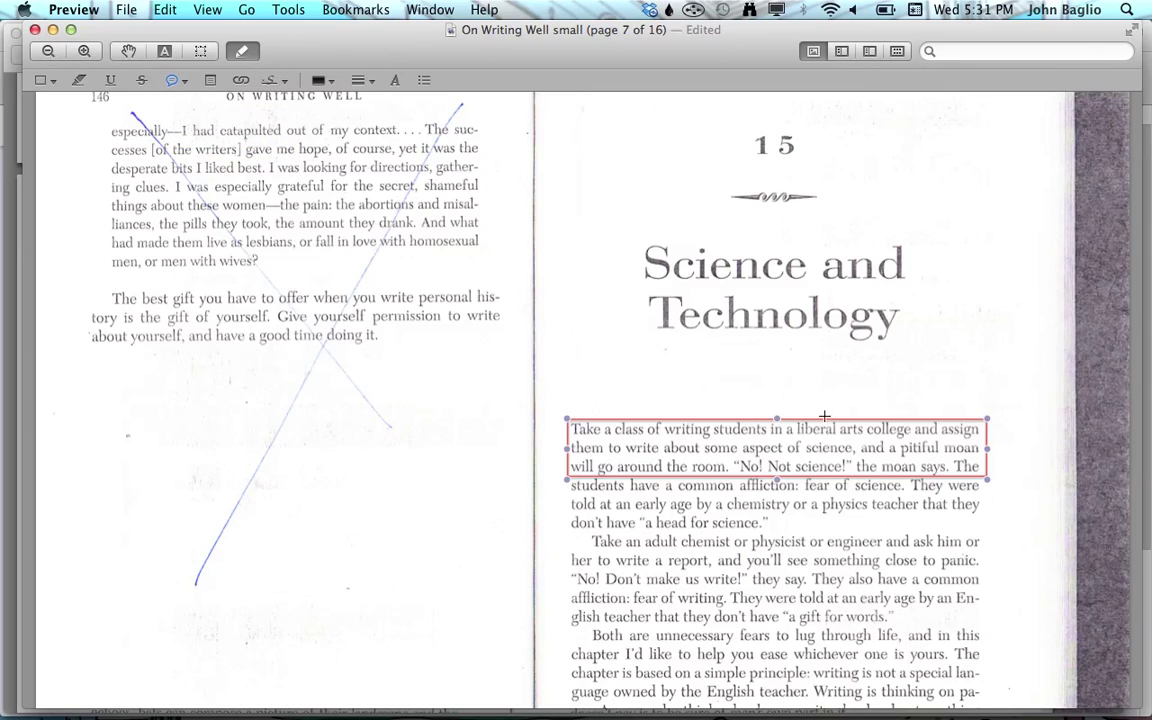
{"action": "mouse_move", "coordinate": [848, 400]}
{"action": "left_mouse_down"}
{"action": "mouse_move", "coordinate": [1044, 249]}
{"action": "mouse_move", "coordinate": [1023, 236]}
{"action": "mouse_move", "coordinate": [1044, 229]}
{"action": "mouse_move", "coordinate": [1040, 300]}
{"action": "left_mouse_up"}
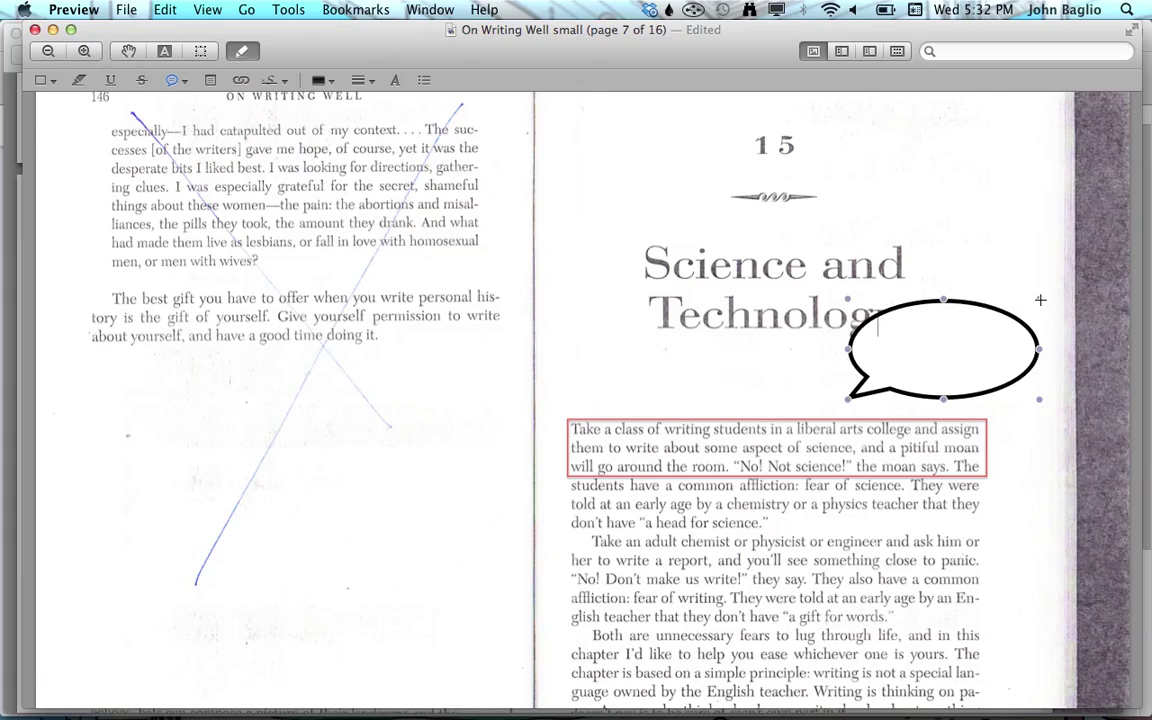
{"action": "type", "text": "I went to a liberal arts coll"}
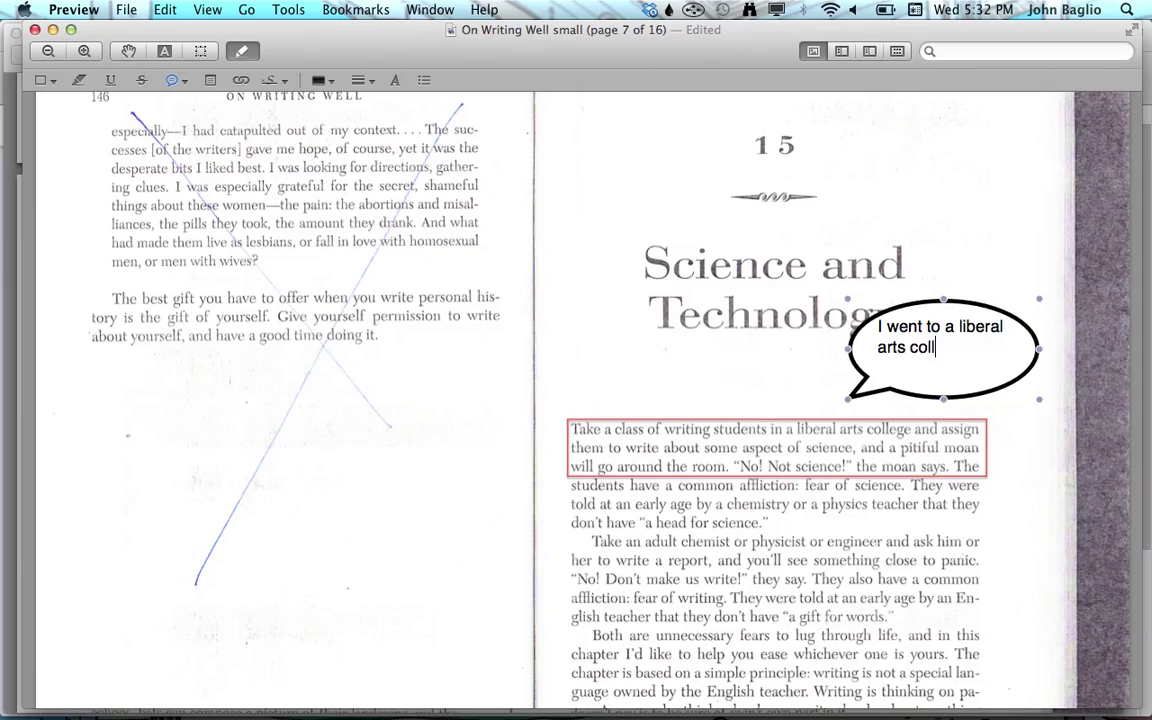
{"action": "type", "text": "ege and this w"}
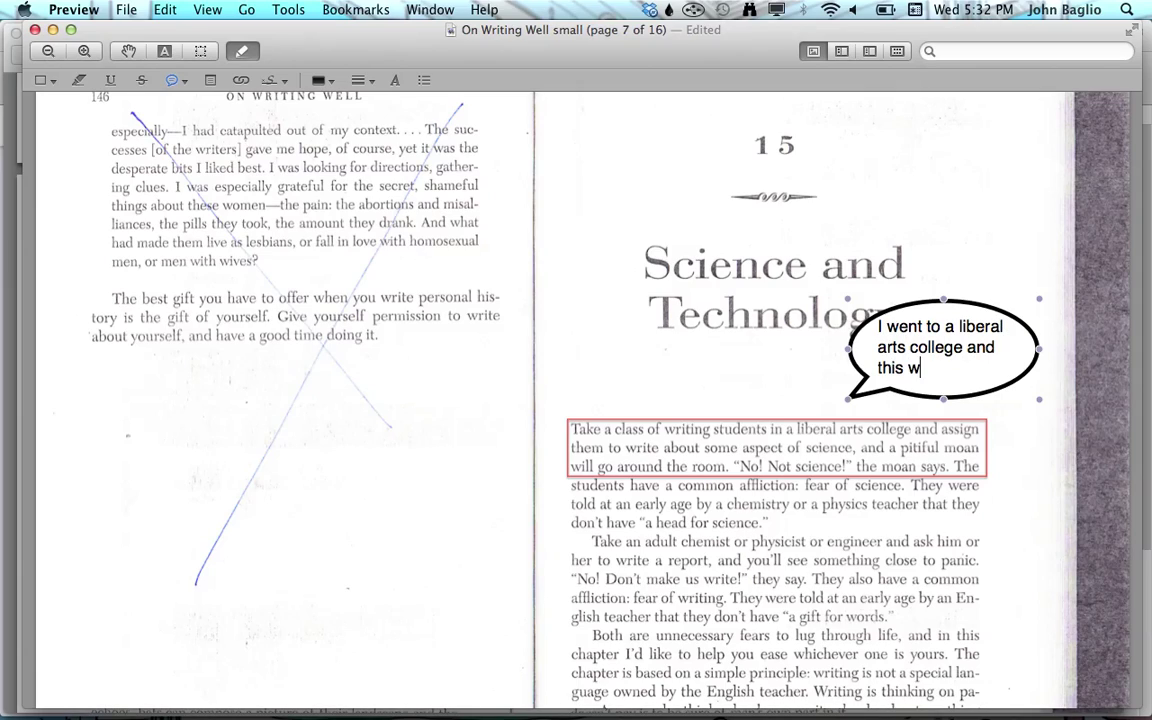
{"action": "type", "text": "as really true"}
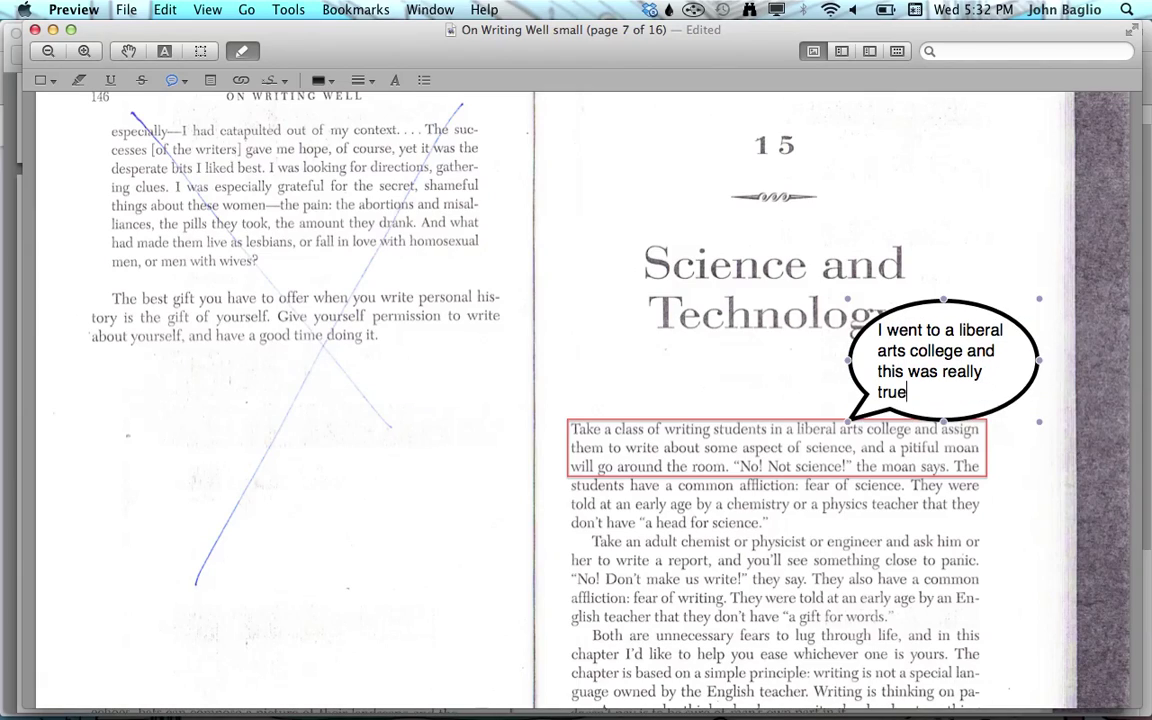
{"action": "key", "text": "BackSpace"}
{"action": "left_click", "coordinate": [1025, 470]}
Step: Add a text note reading "Here are some other ideas..." in the blank lower area of page 146 and reposition it slightly
{"action": "left_click", "coordinate": [184, 82]}
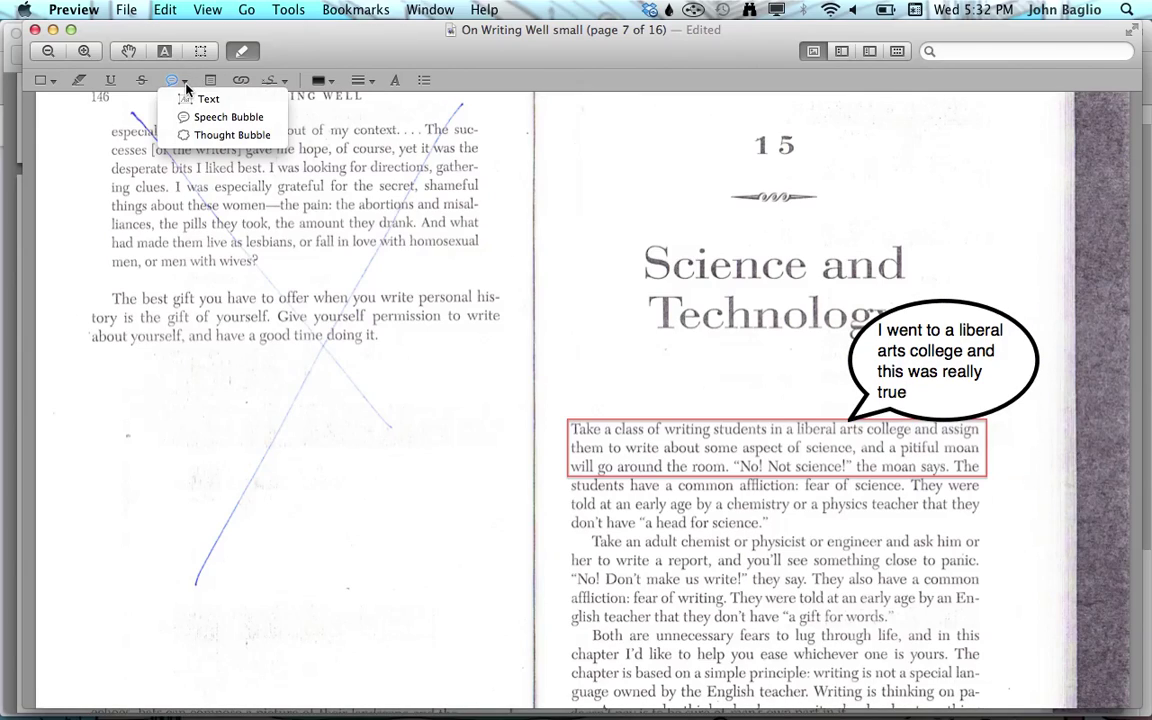
{"action": "left_click", "coordinate": [203, 99]}
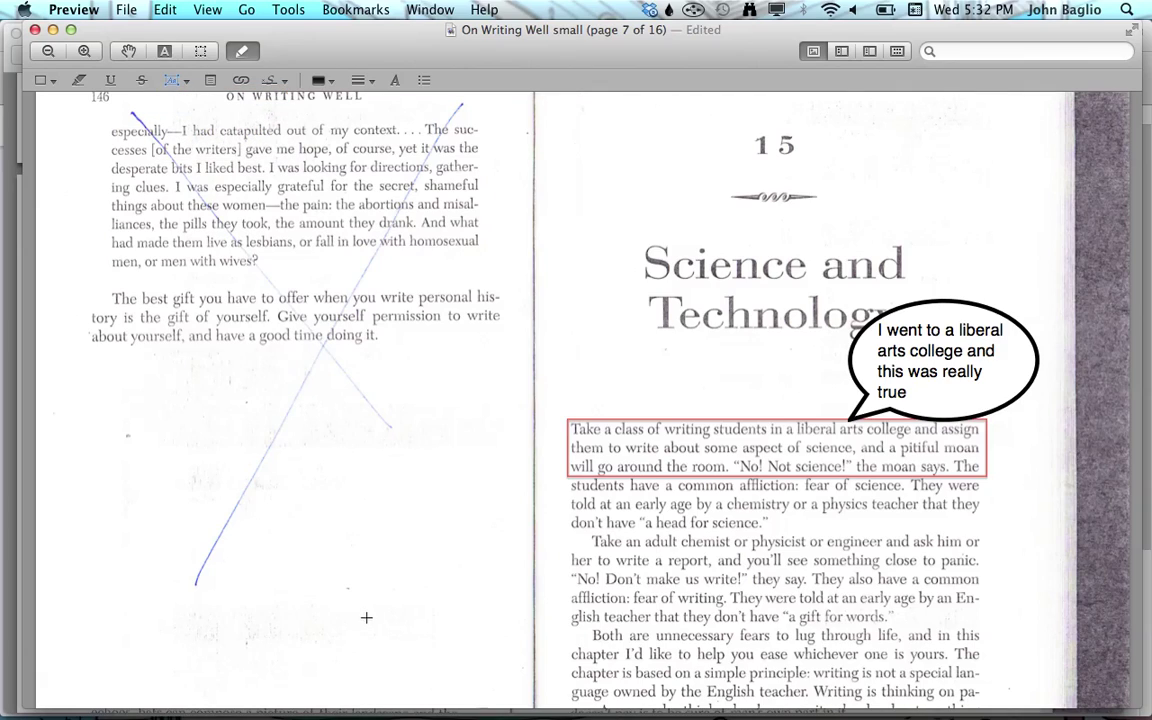
{"action": "left_click_drag", "start_coordinate": [381, 594], "coordinate": [560, 670]}
{"action": "type", "text": "Here a"}
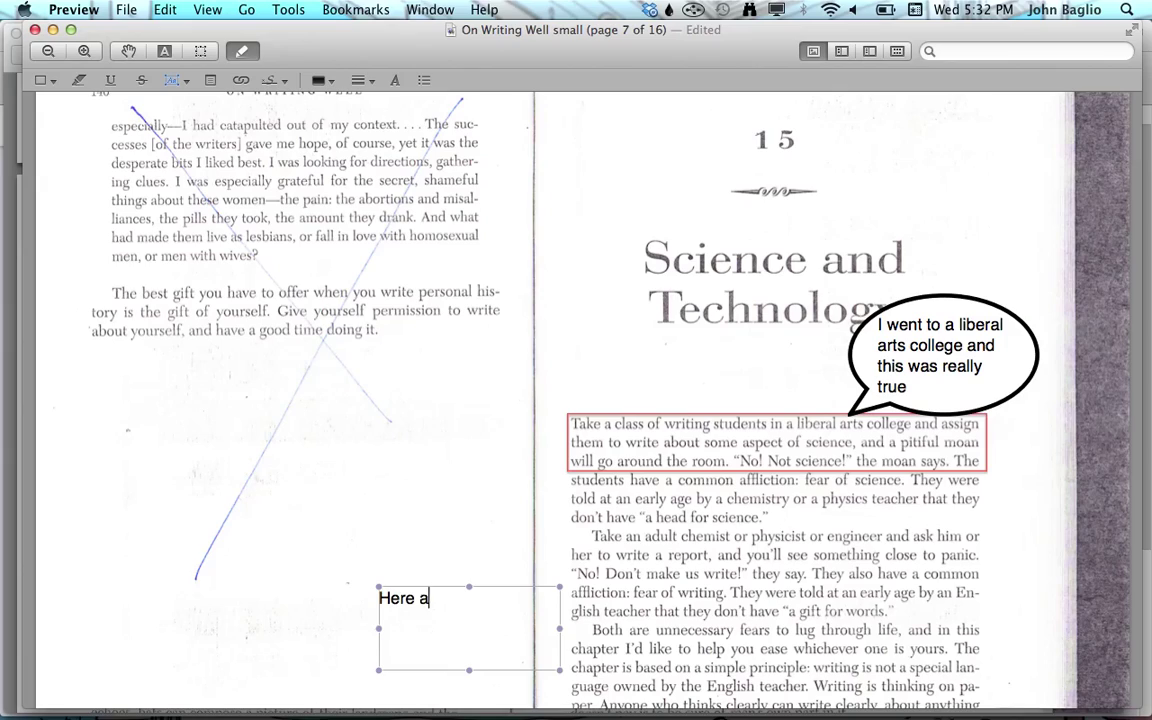
{"action": "type", "text": "re some other idea"}
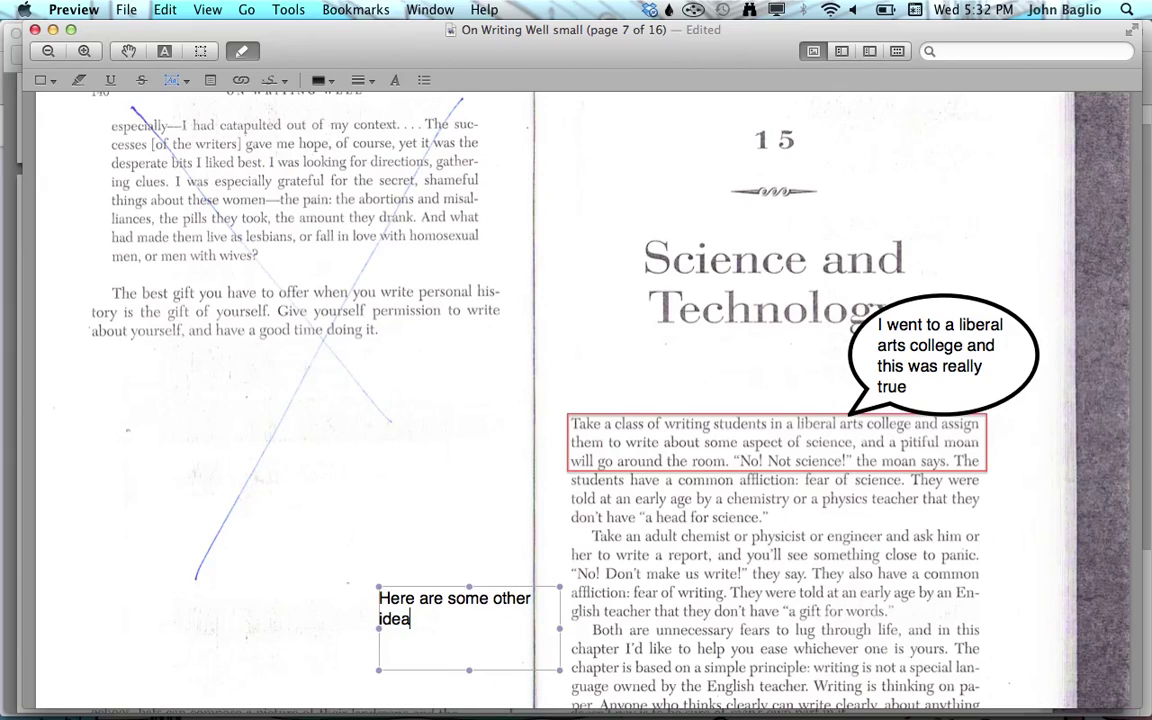
{"action": "type", "text": "s..."}
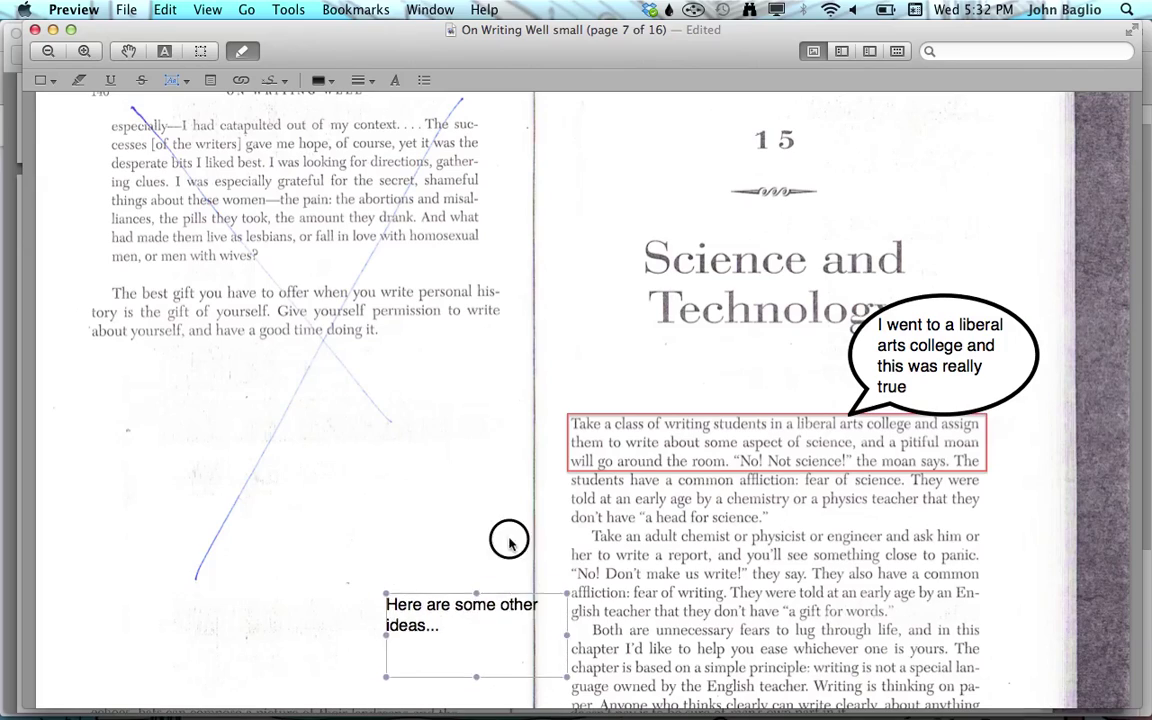
{"action": "left_click_drag", "start_coordinate": [464, 645], "coordinate": [494, 609]}
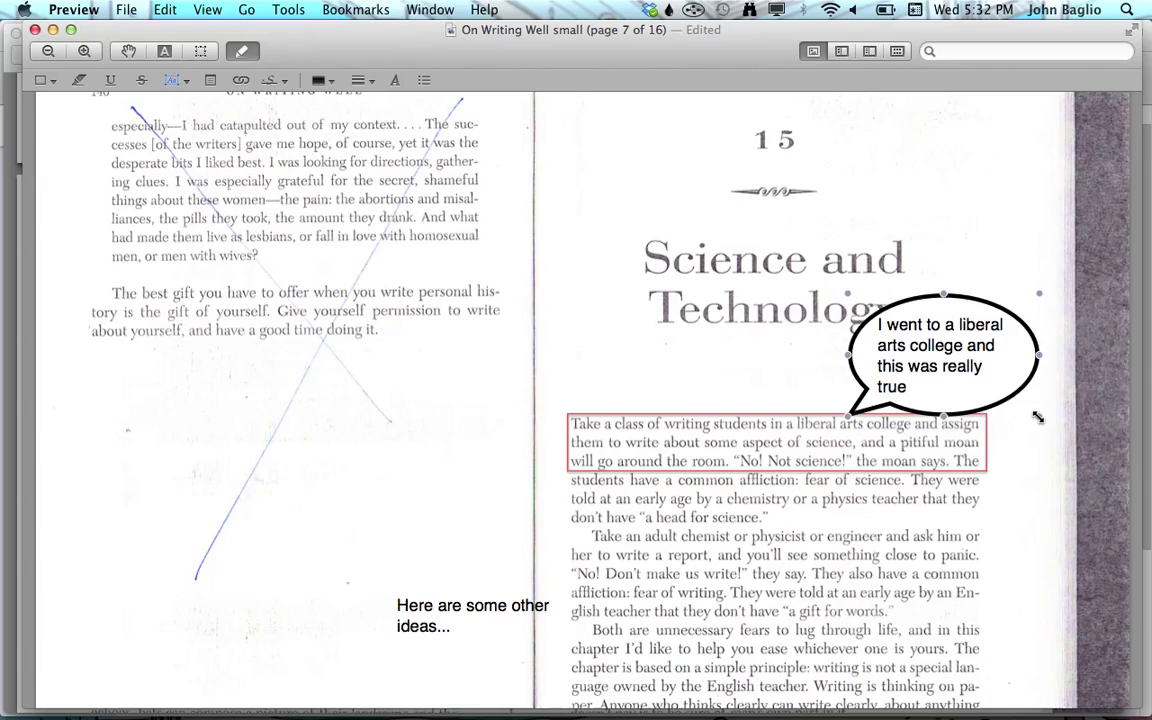
Step: Shift the speech bubble slightly, and delete it along with the red rectangle and the text note
{"action": "mouse_move", "coordinate": [1000, 399]}
{"action": "left_mouse_down"}
{"action": "mouse_move", "coordinate": [966, 398]}
{"action": "mouse_move", "coordinate": [985, 386]}
{"action": "mouse_move", "coordinate": [1013, 397]}
{"action": "left_mouse_up"}
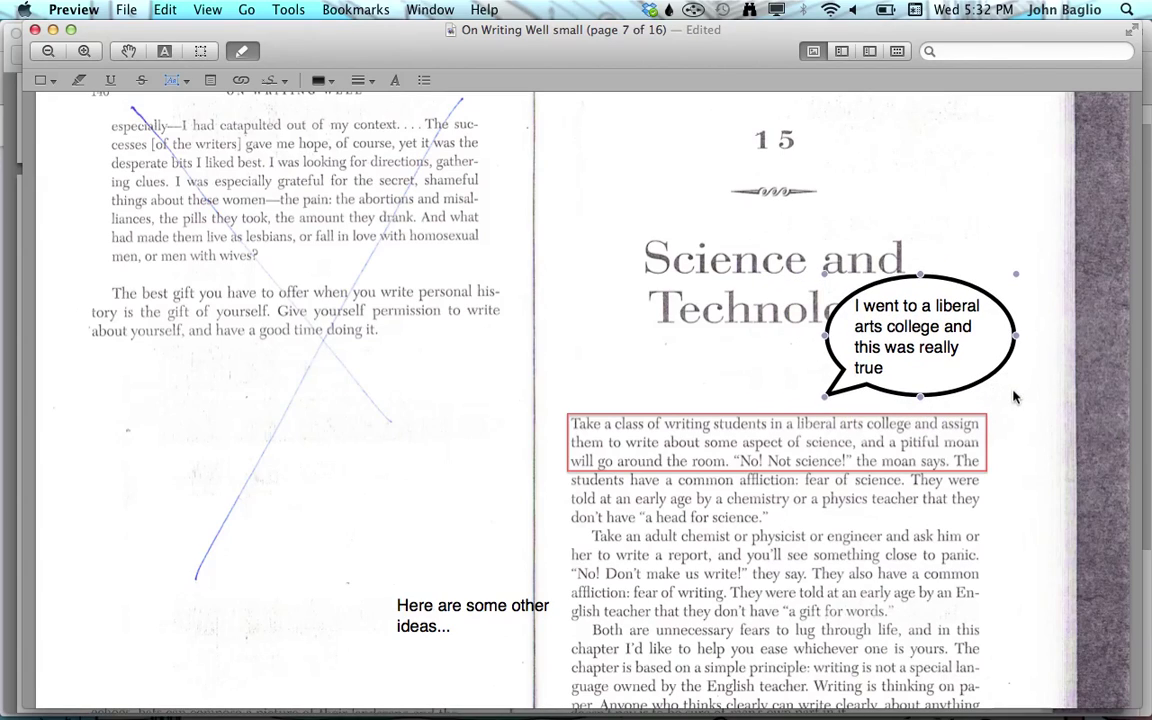
{"action": "key", "text": "BackSpace"}
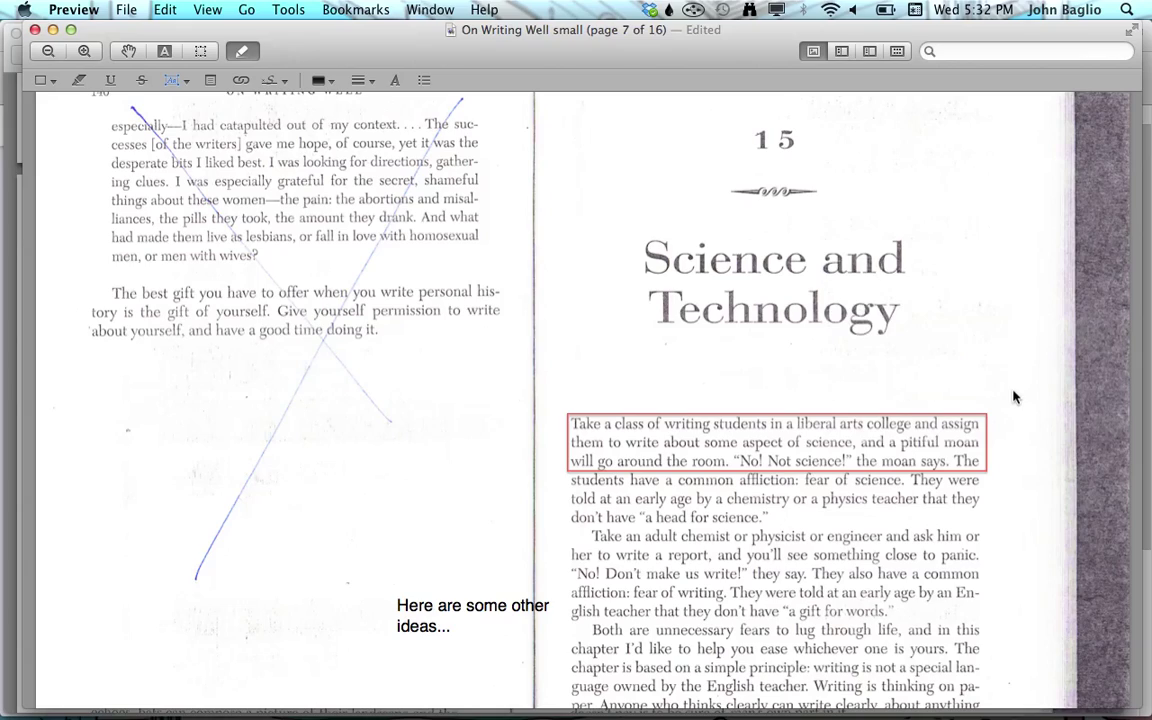
{"action": "left_click", "coordinate": [986, 416]}
{"action": "key", "text": "BackSpace"}
{"action": "left_click", "coordinate": [541, 617]}
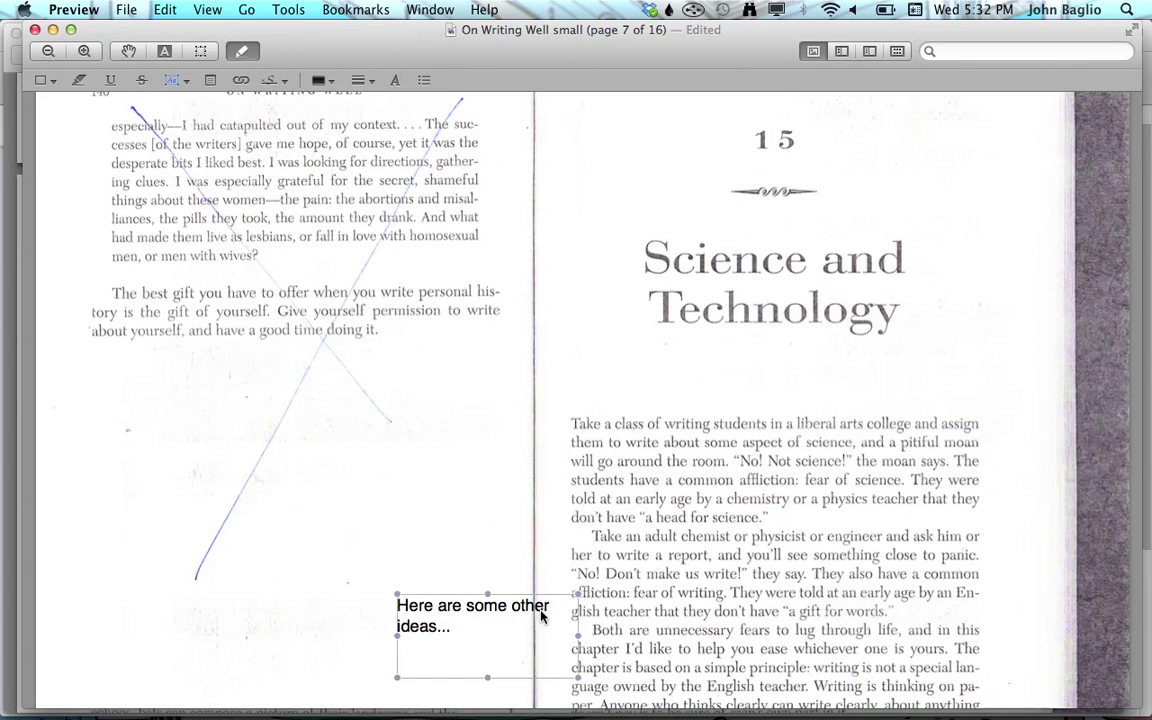
{"action": "key", "text": "BackSpace"}
Step: On page 8 of the PDF, draw a red rectangle around the two lines starting "A good example is an article" and resize it to enclose them
{"action": "scroll", "coordinate": [710, 519], "scroll_direction": "down", "scroll_amount": 15}
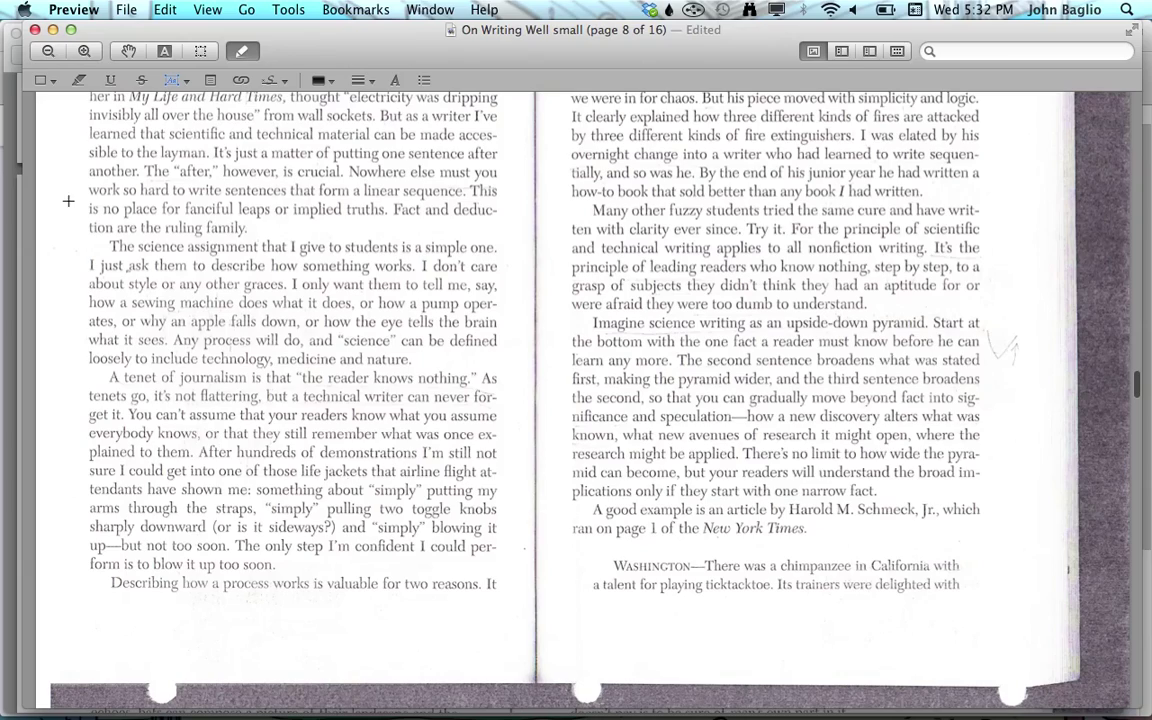
{"action": "left_click", "coordinate": [45, 79]}
{"action": "left_click_drag", "start_coordinate": [576, 505], "coordinate": [987, 551]}
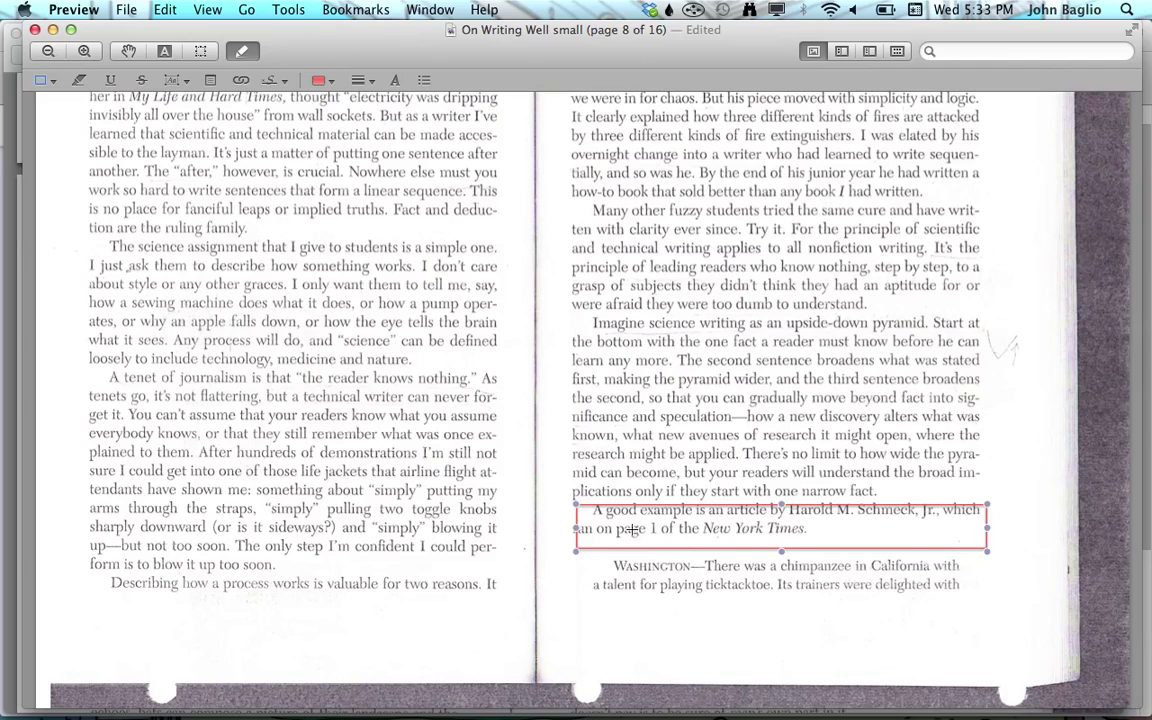
{"action": "left_click_drag", "start_coordinate": [576, 529], "coordinate": [563, 529]}
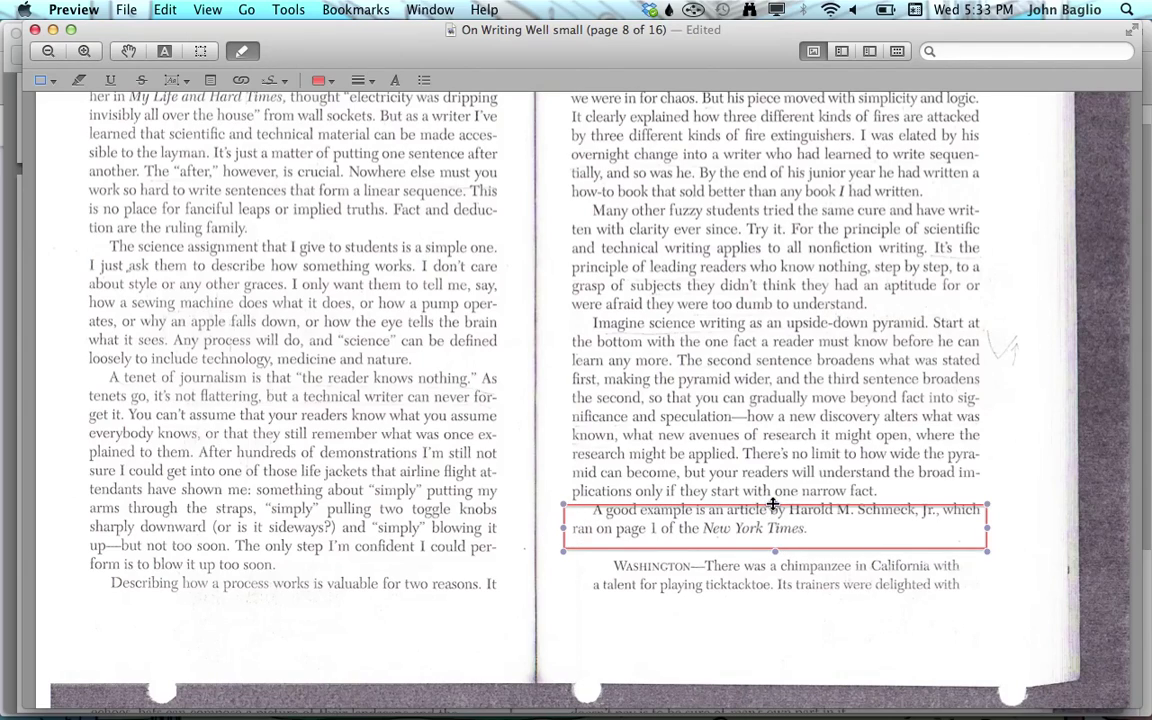
{"action": "left_click_drag", "start_coordinate": [773, 503], "coordinate": [773, 501]}
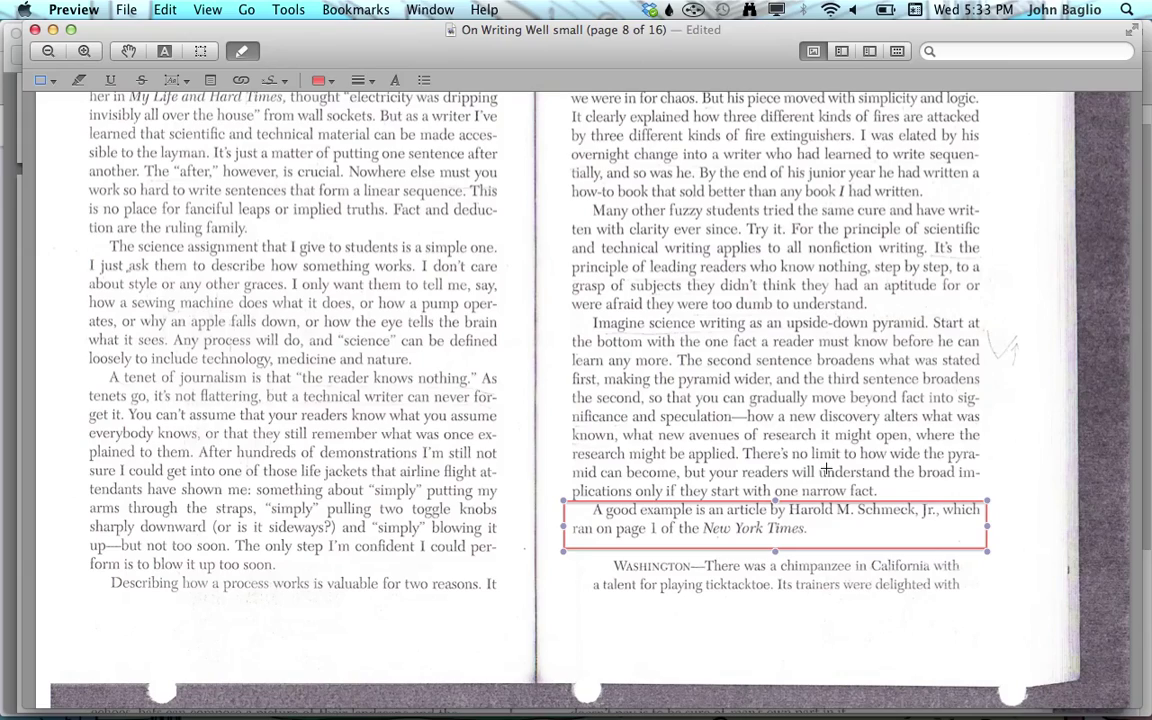
Step: Draw a red arrow pointing at "delighted" in the chimpanzee passage and add a text note reading "Wow!" at its tail
{"action": "left_click", "coordinate": [52, 82]}
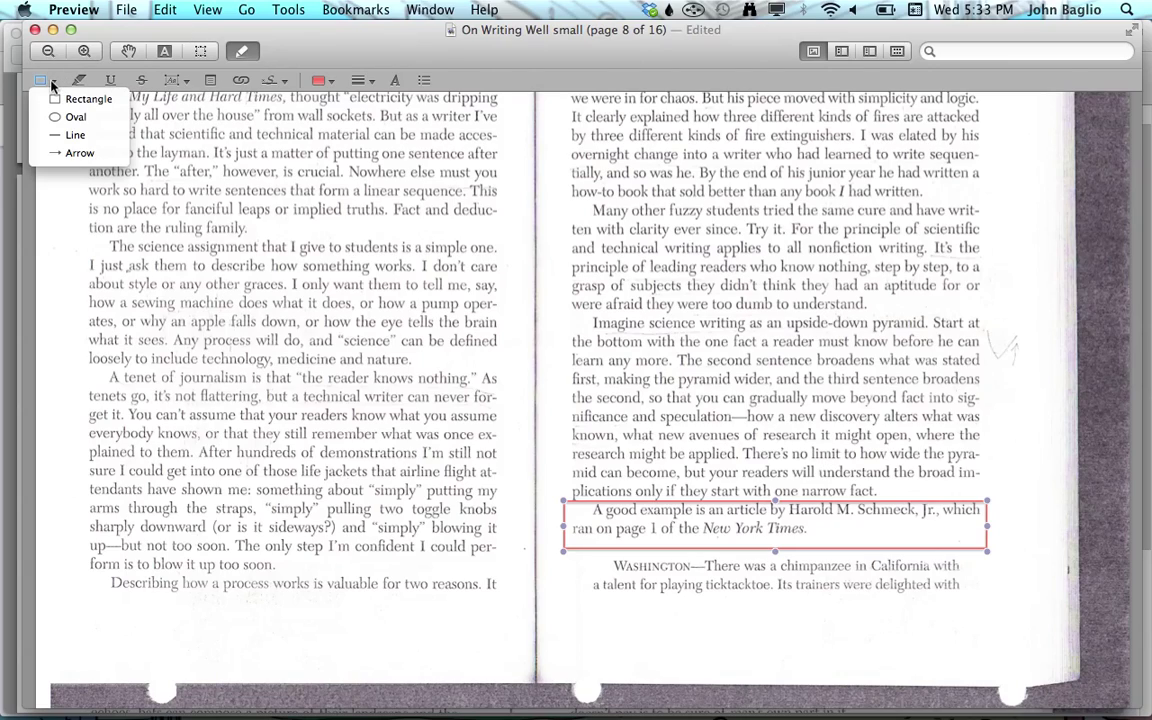
{"action": "left_click", "coordinate": [77, 152]}
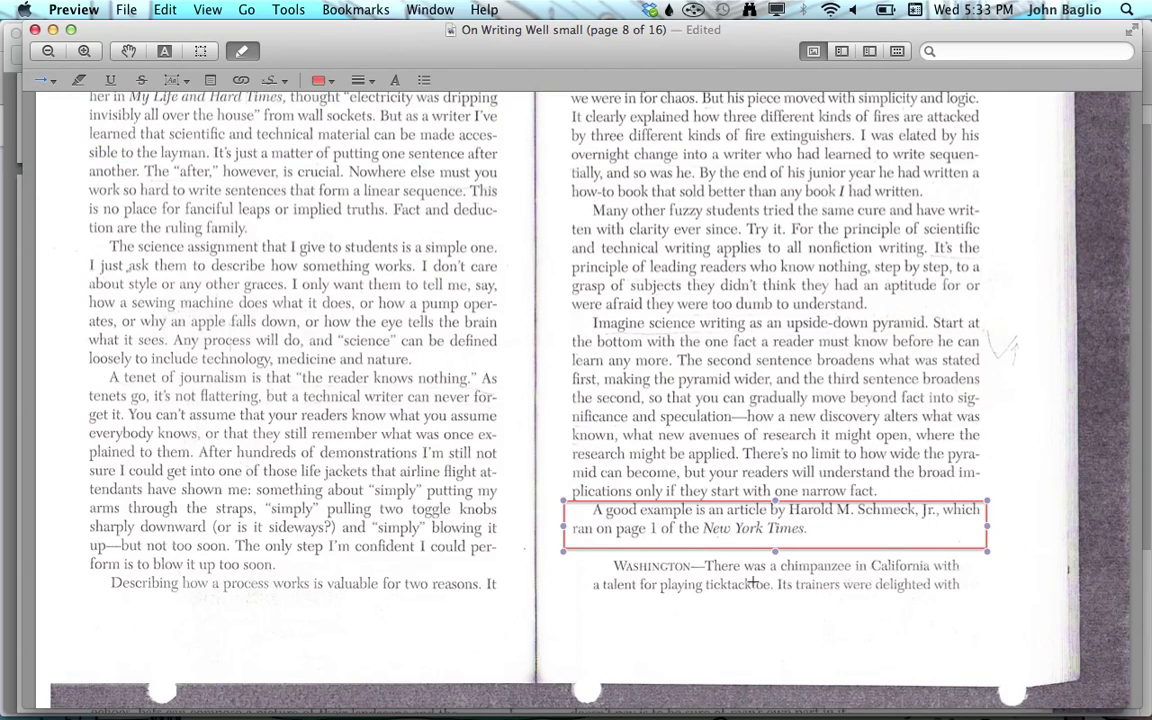
{"action": "left_click_drag", "start_coordinate": [986, 614], "coordinate": [918, 597]}
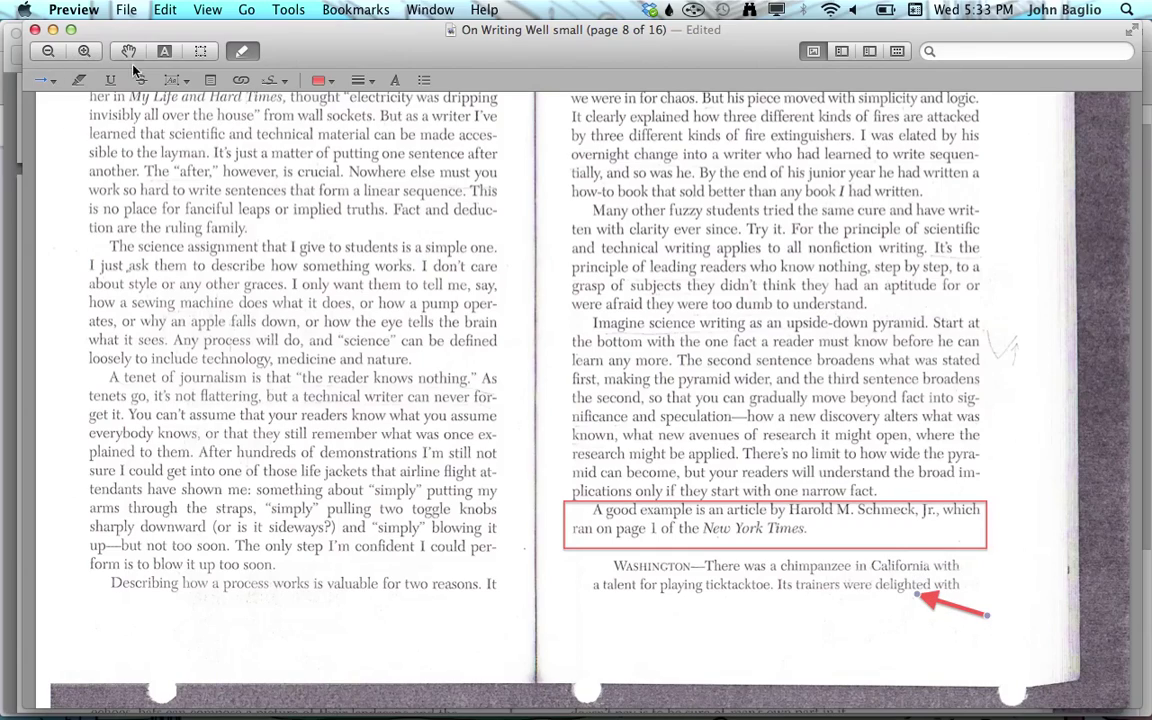
{"action": "left_click", "coordinate": [172, 80]}
{"action": "left_click_drag", "start_coordinate": [1000, 608], "coordinate": [1057, 652]}
{"action": "type", "text": "Wow!"}
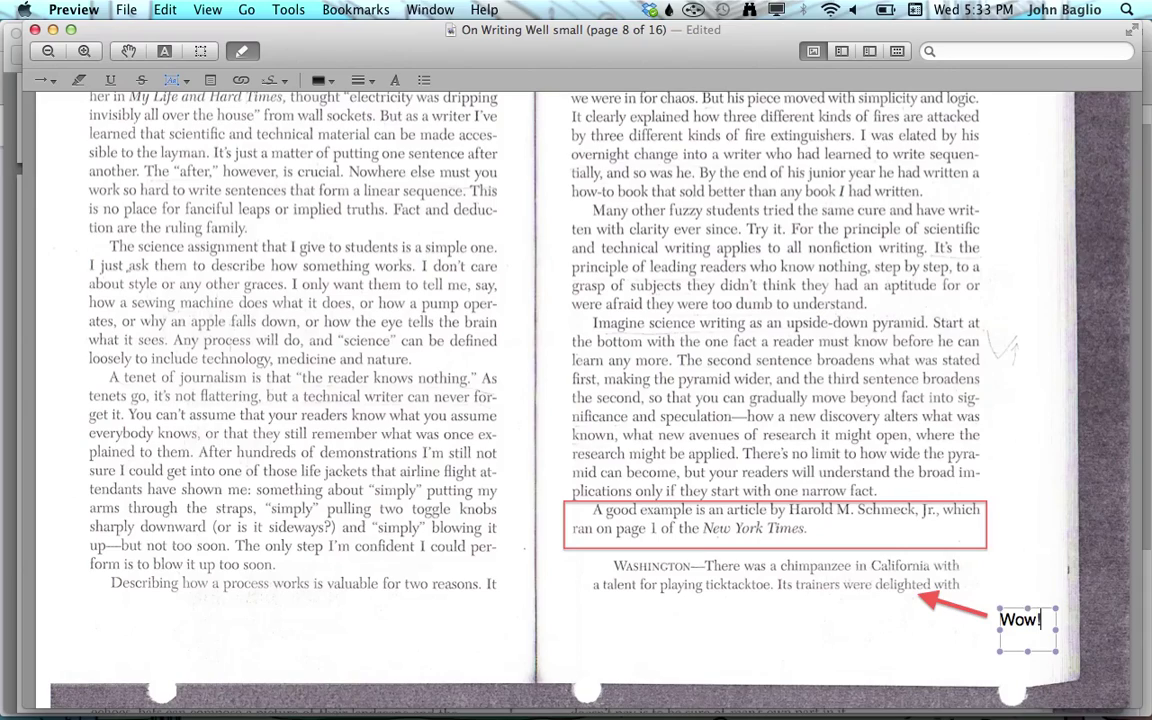